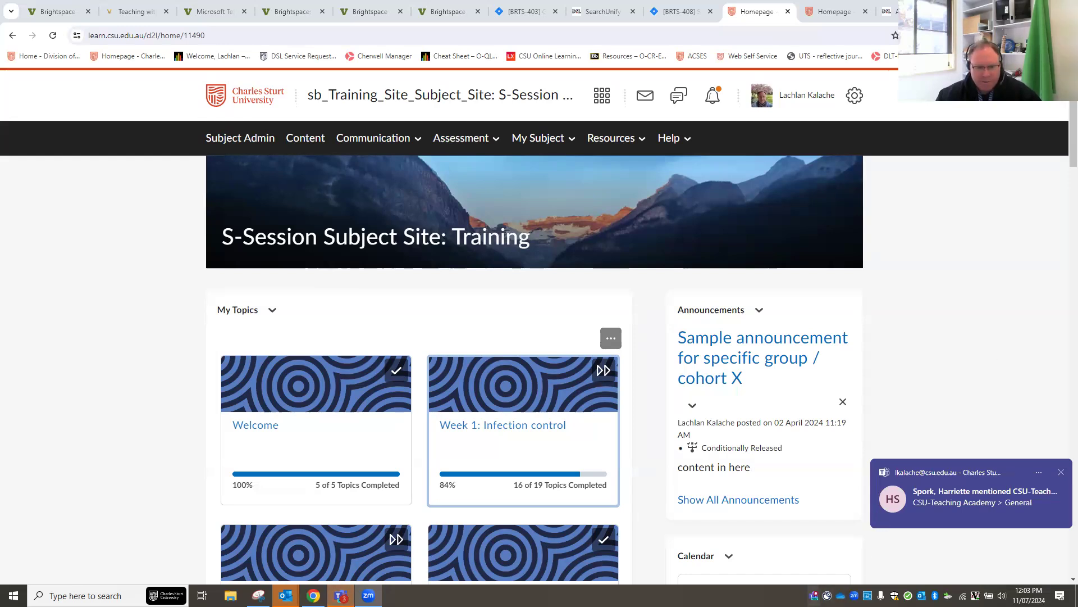
# Quit Microsoft Teams from the system tray and open a new browser tab.
pyautogui.rightClick(814, 595)
pyautogui.click(775, 590)
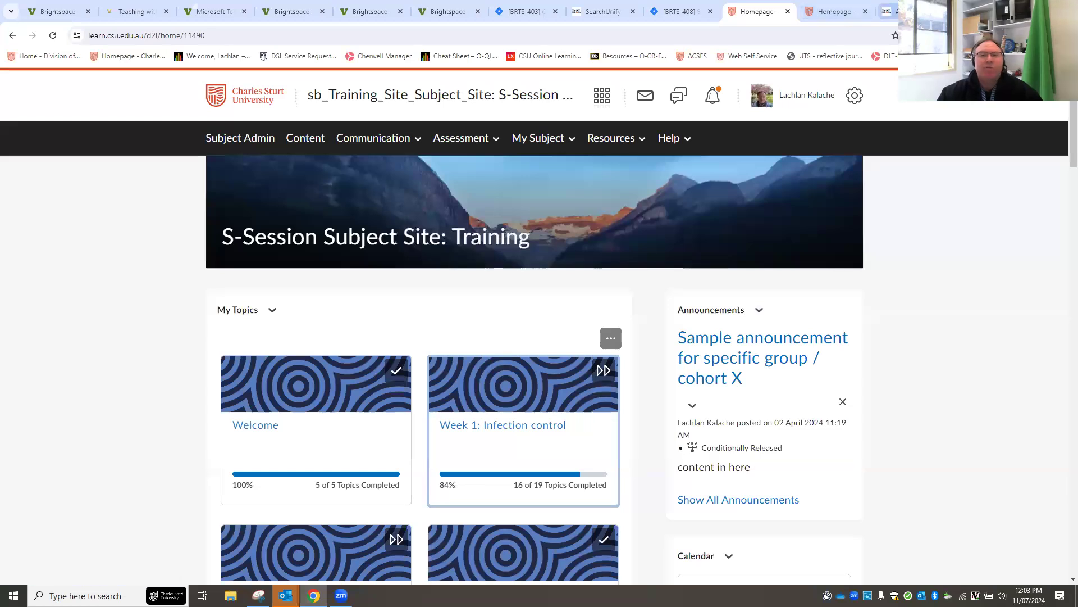
pyautogui.hotkey('ctrl', 't')
# Load charlessturt.zoom.us and sign in to the university's Zoom portal.
pyautogui.write('charlessturt.zoom.us')
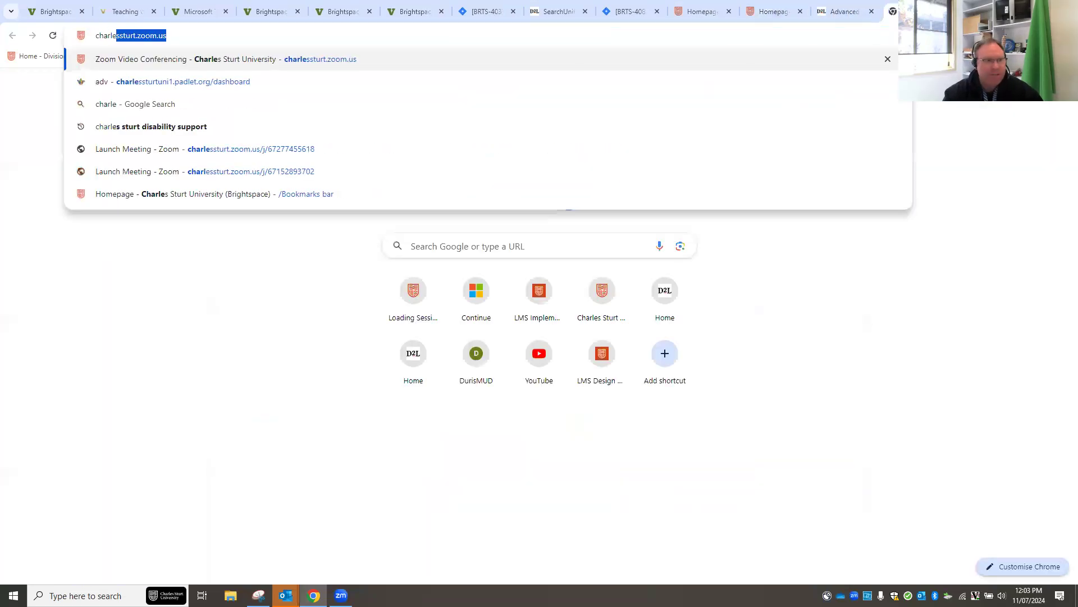
pyautogui.press('Return')
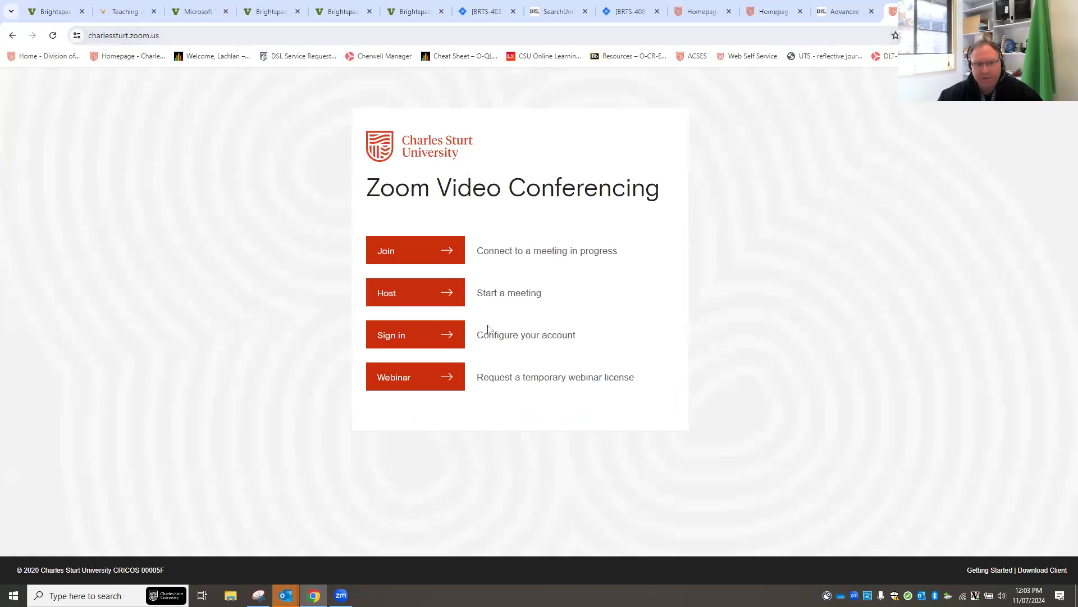
pyautogui.click(416, 340)
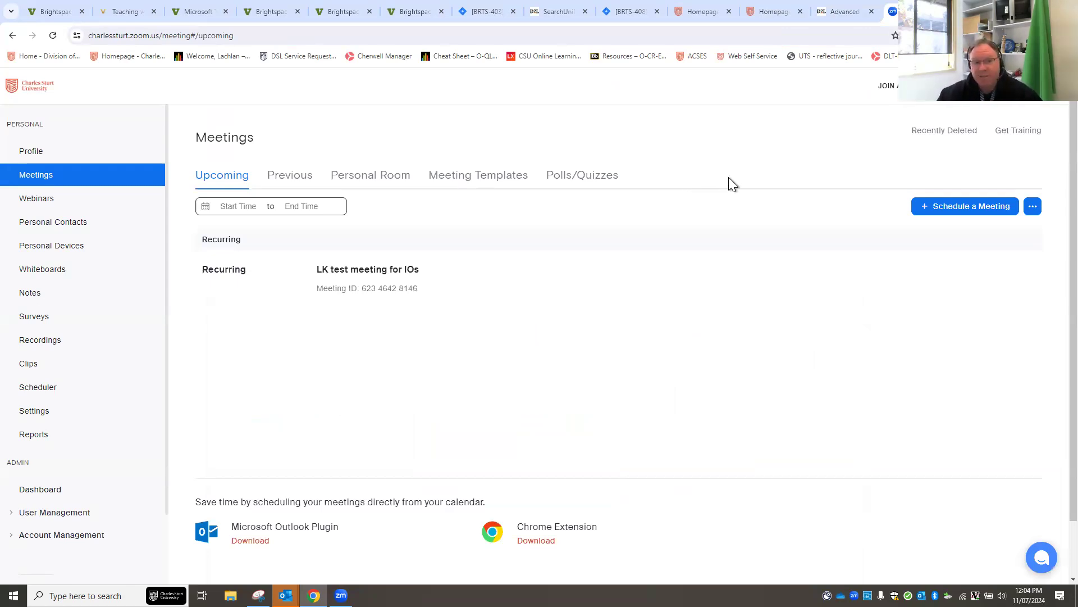
# Return to Brightspace and reopen the S-Session Subject Site: Training homepage.
pyautogui.click(841, 15)
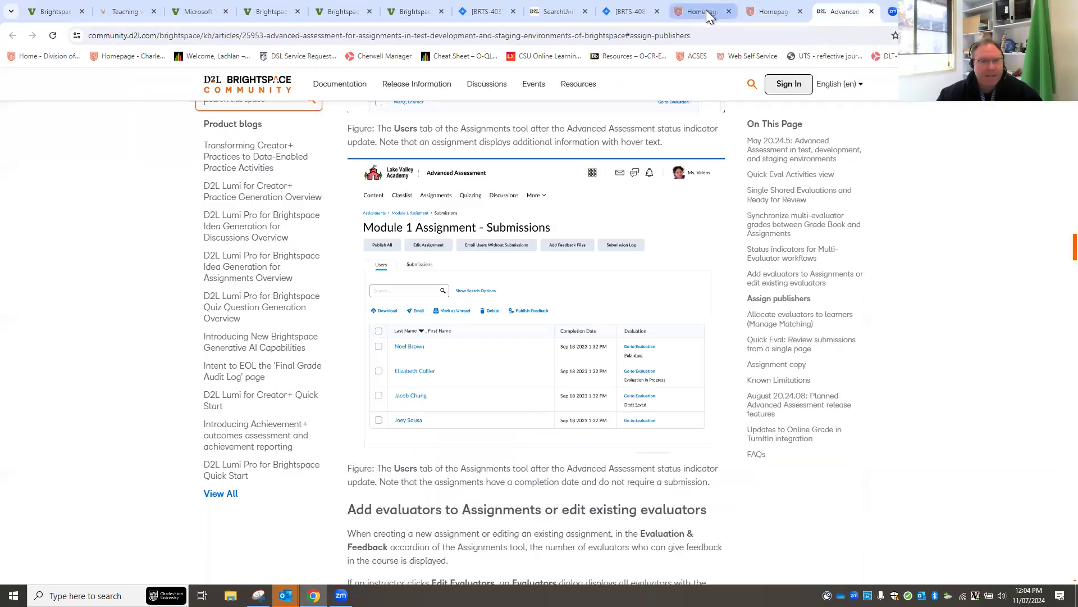
pyautogui.click(706, 10)
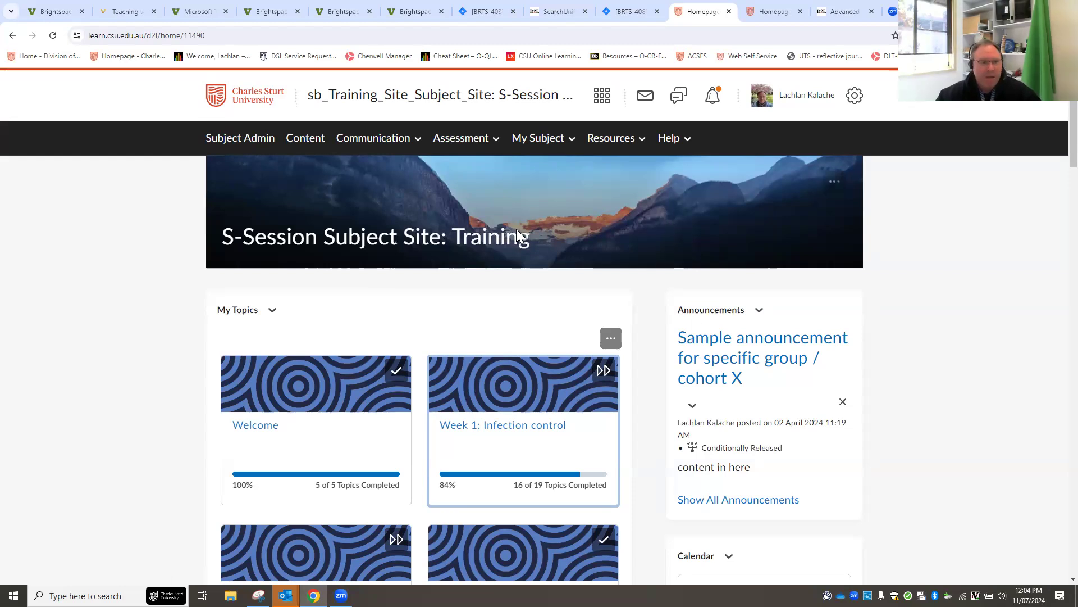
pyautogui.click(607, 110)
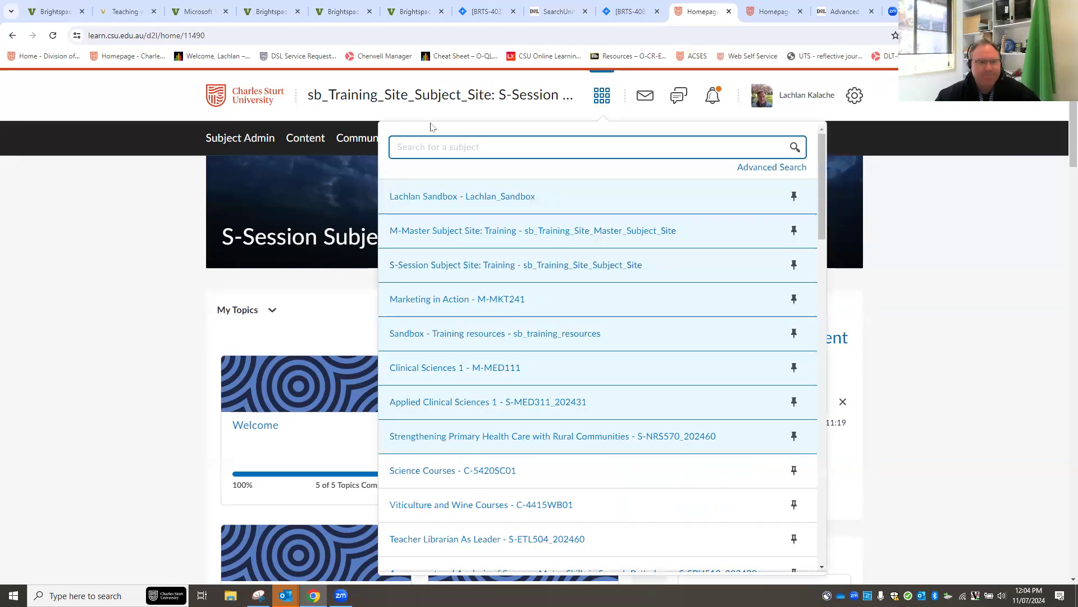
pyautogui.click(553, 265)
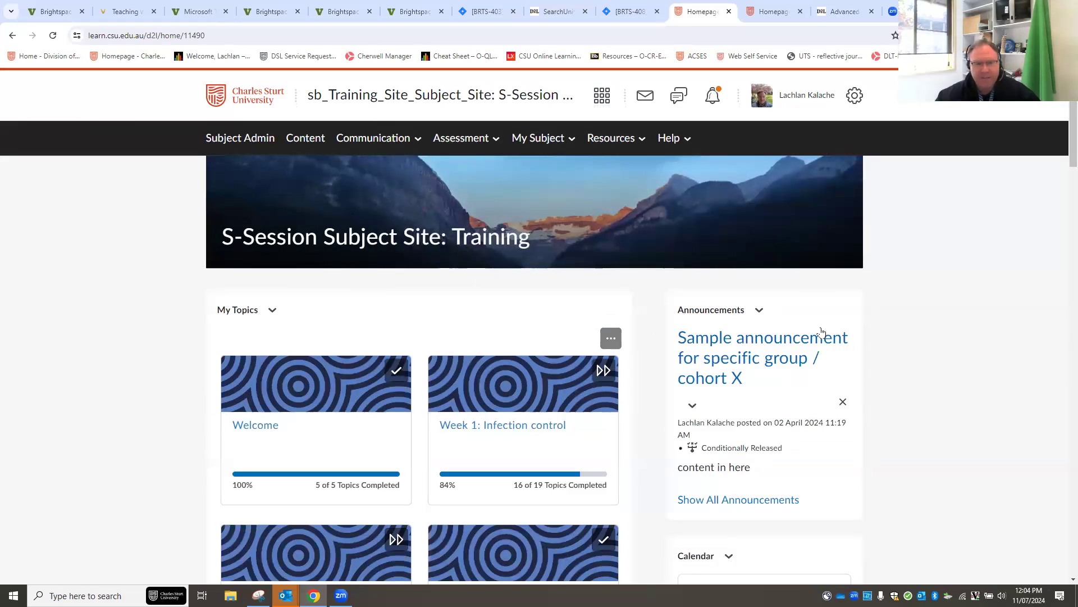
# Collapse the Announcements widget so the Calendar moves up.
pyautogui.click(761, 316)
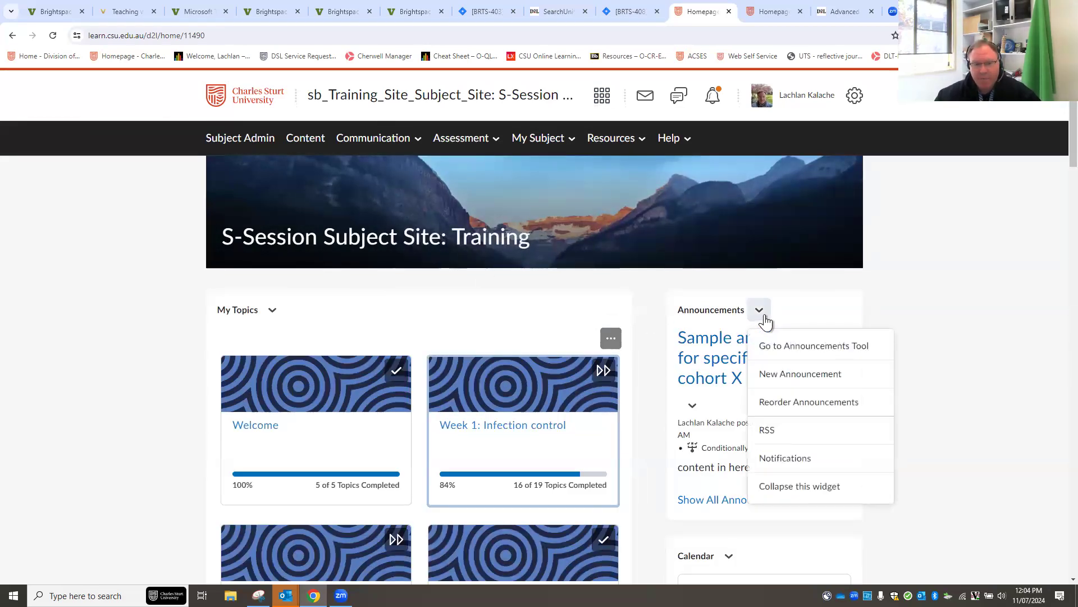
pyautogui.click(830, 487)
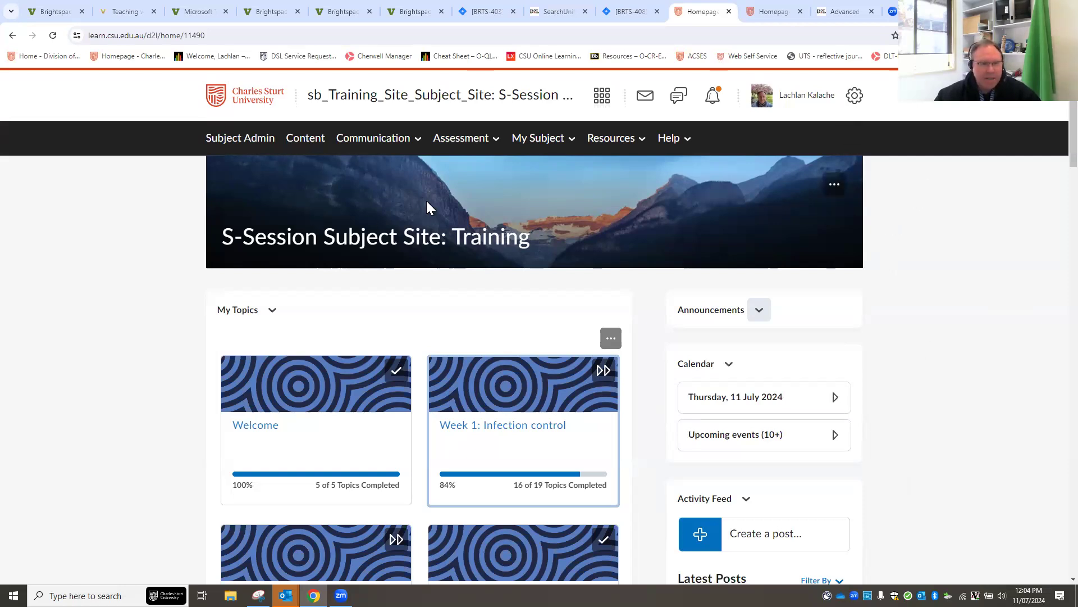
pyautogui.click(381, 141)
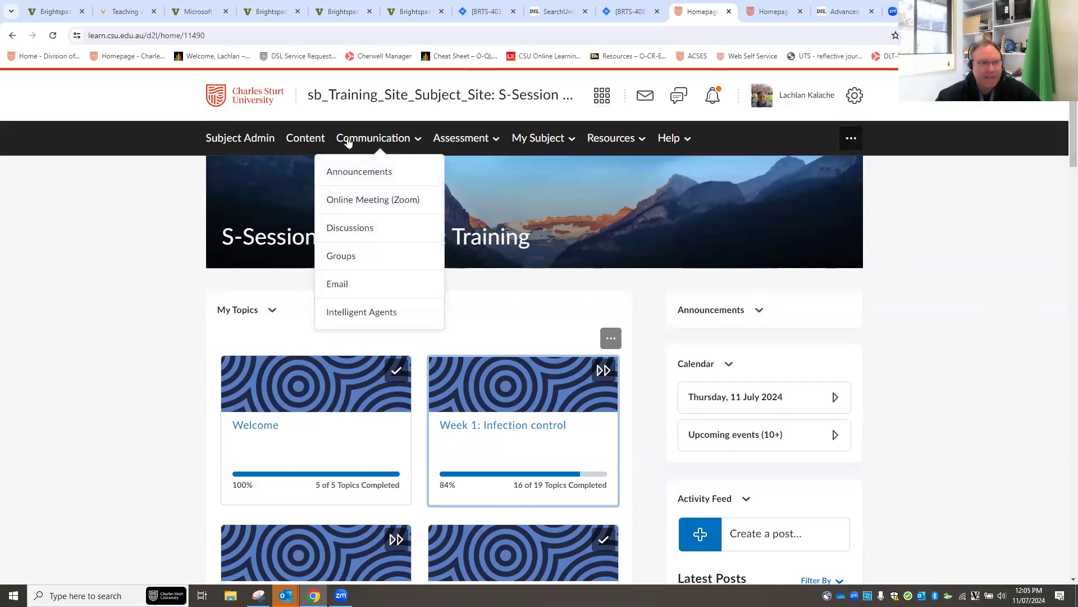
# Open Communication > Online Meeting (Zoom), which shows no upcoming meetings.
pyautogui.click(358, 202)
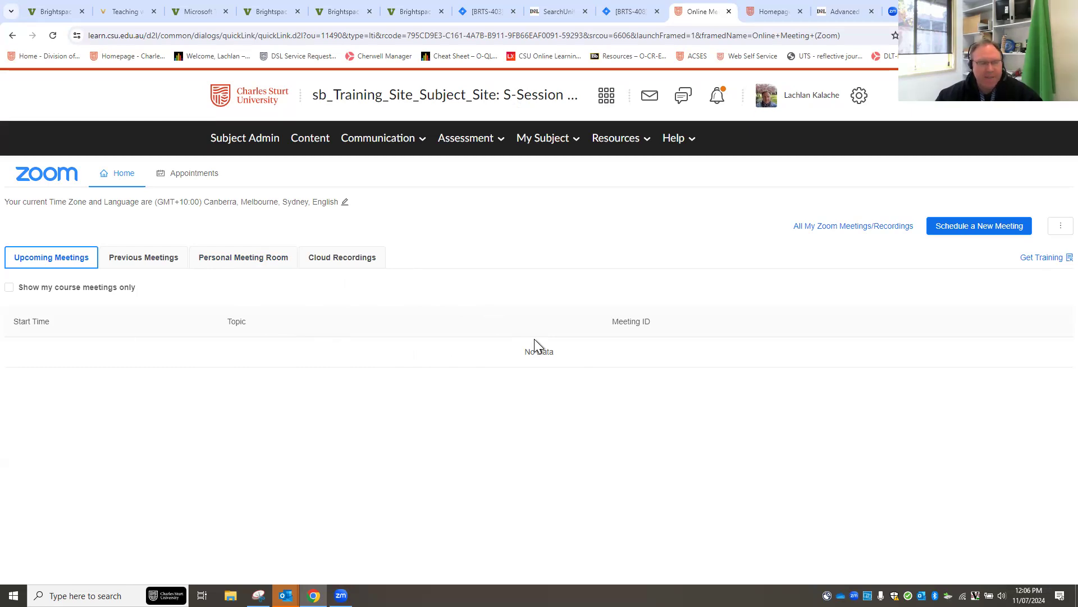
# Schedule a new Zoom meeting with the topic 'Weekly Online Tutorial' and zoom the page in.
pyautogui.click(974, 235)
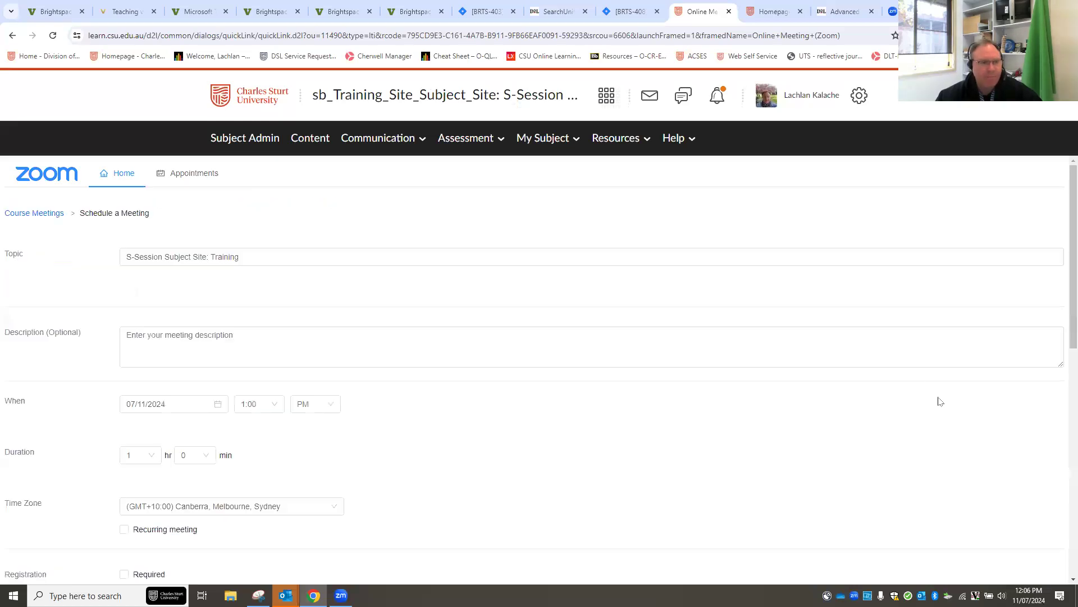
pyautogui.click(268, 259)
pyautogui.moveTo(118, 257); pyautogui.dragTo(97, 254)
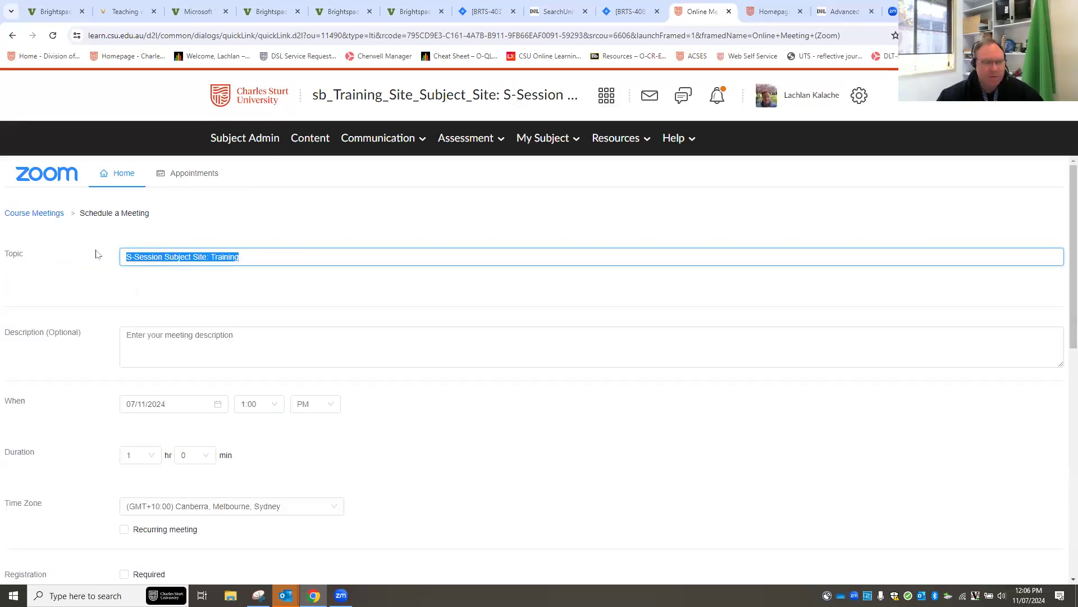
pyautogui.write('On')
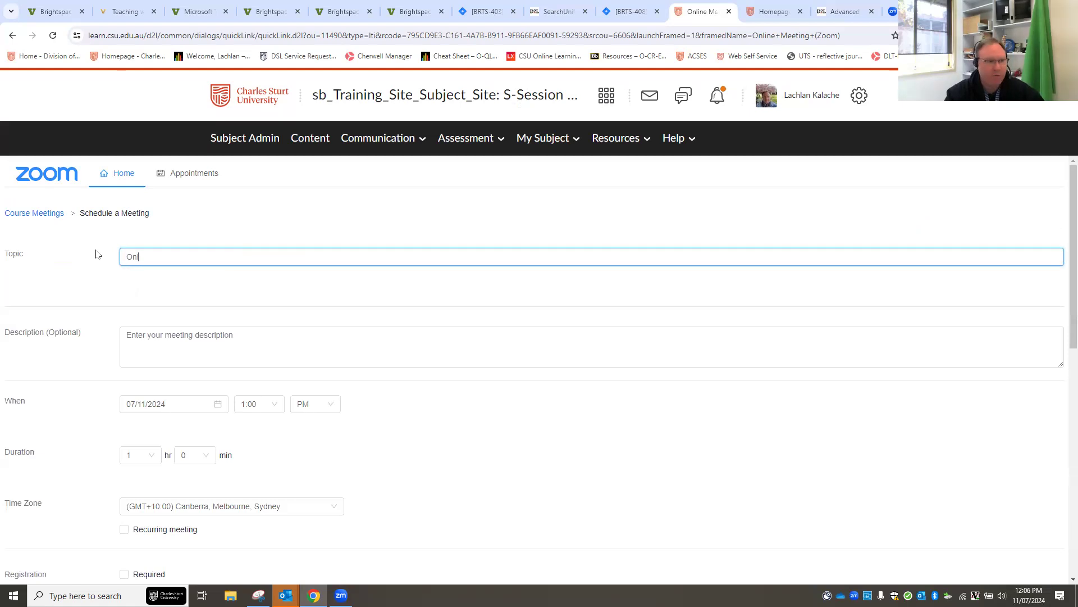
pyautogui.write('l')
pyautogui.press('BackSpace')
pyautogui.press('BackSpace')
pyautogui.press('BackSpace')
pyautogui.write('Weekly Online Tutorial')
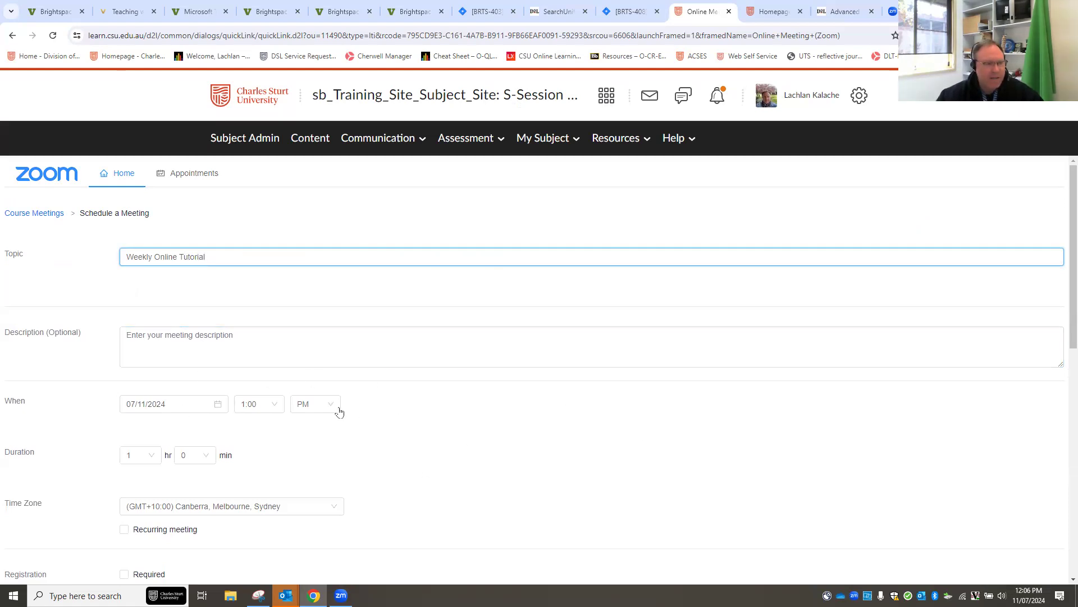
pyautogui.scroll(-2, 359, 404)
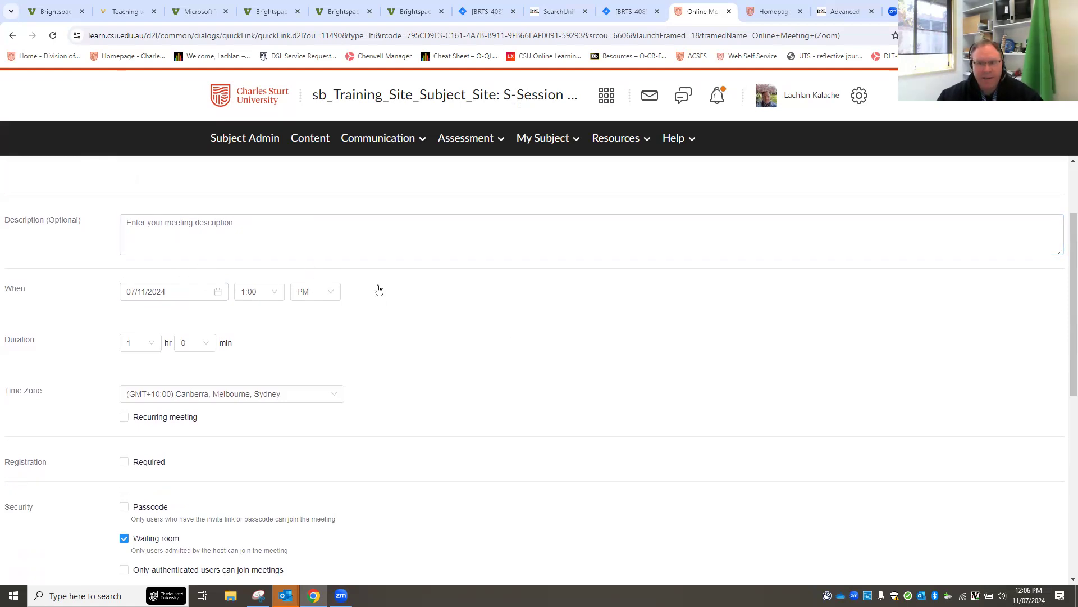
pyautogui.hotkey('ctrl', '+')
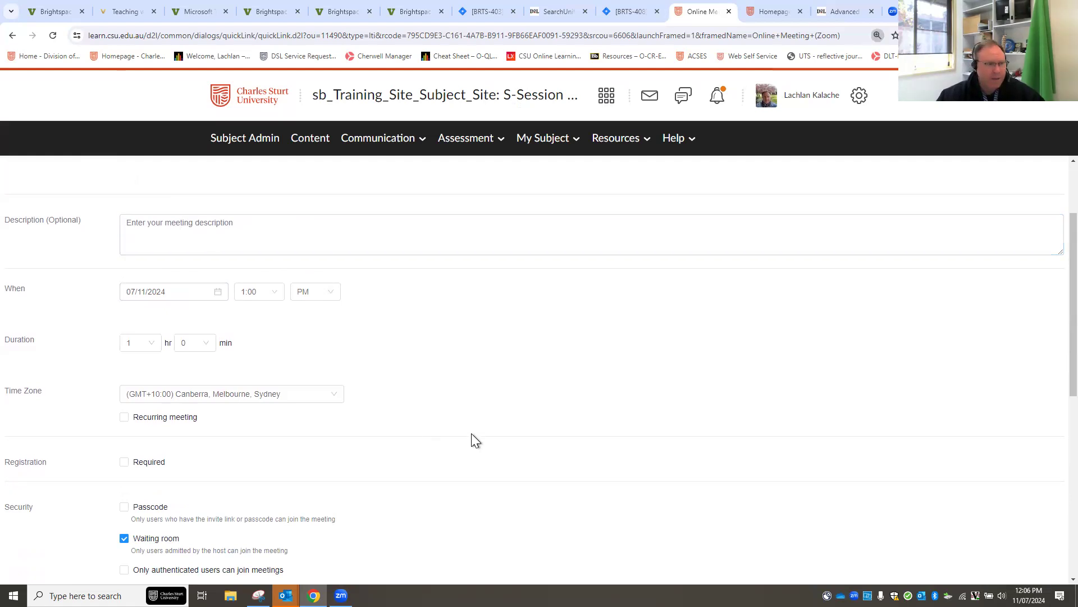
# Set the meeting to start on 07/16/2024 at 7:00 PM.
pyautogui.click(242, 313)
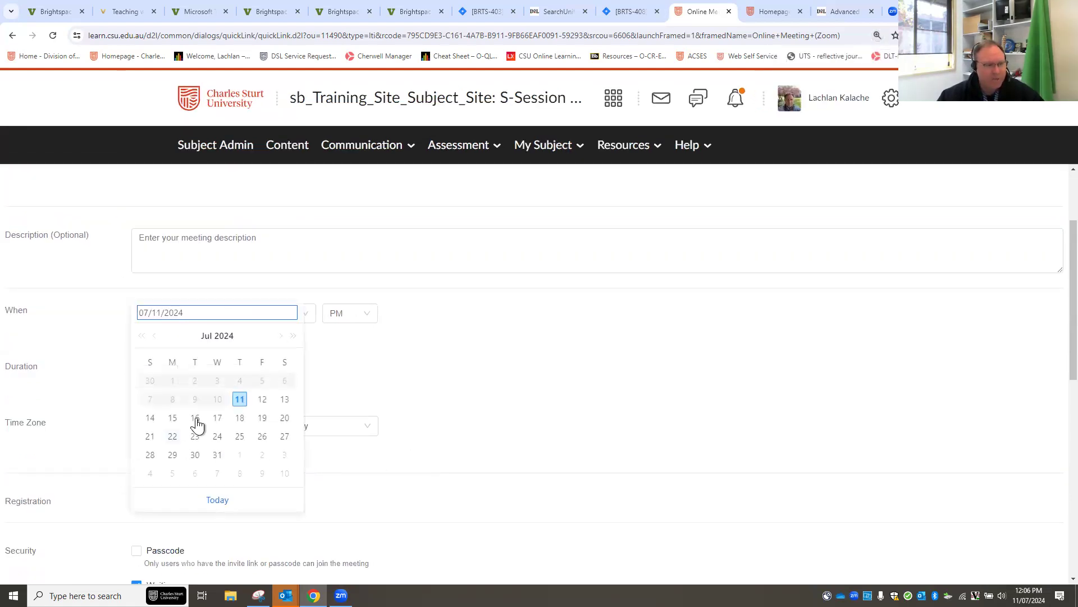
pyautogui.click(195, 418)
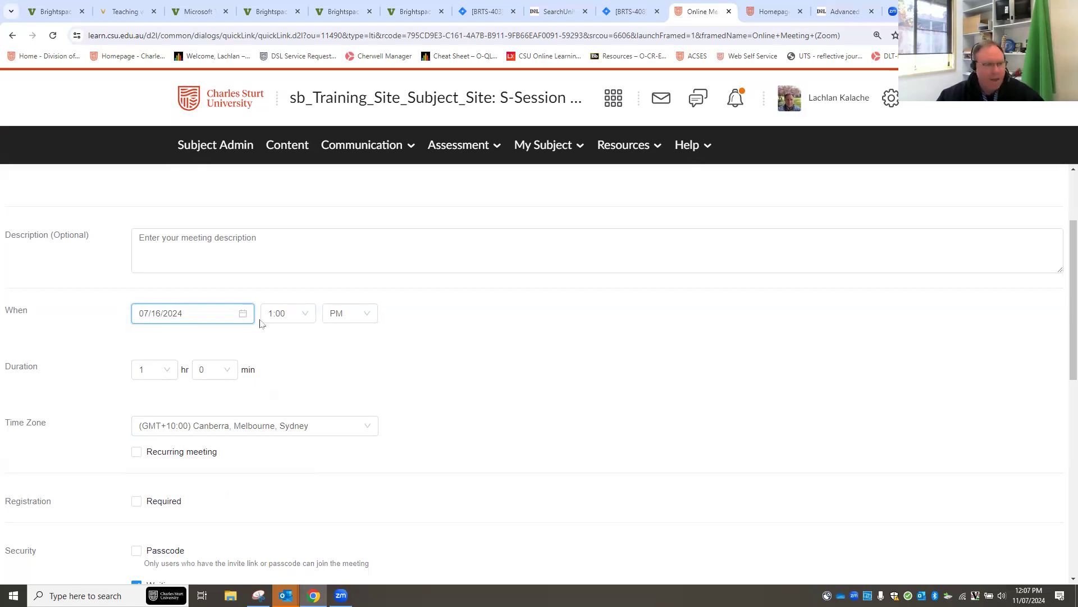
pyautogui.click(308, 319)
pyautogui.moveTo(312, 347); pyautogui.dragTo(300, 411)
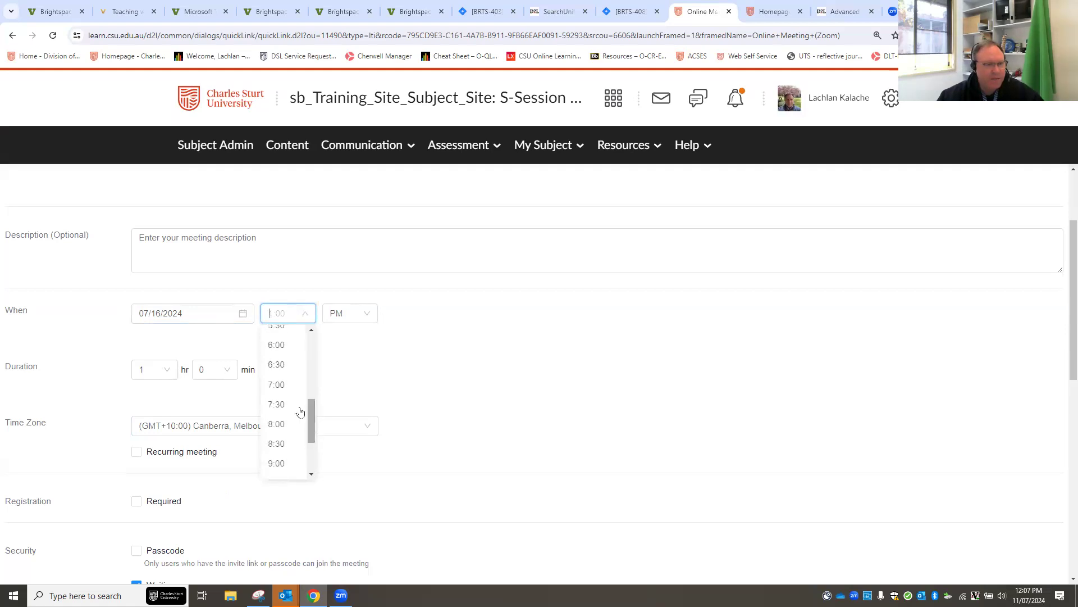
pyautogui.click(284, 380)
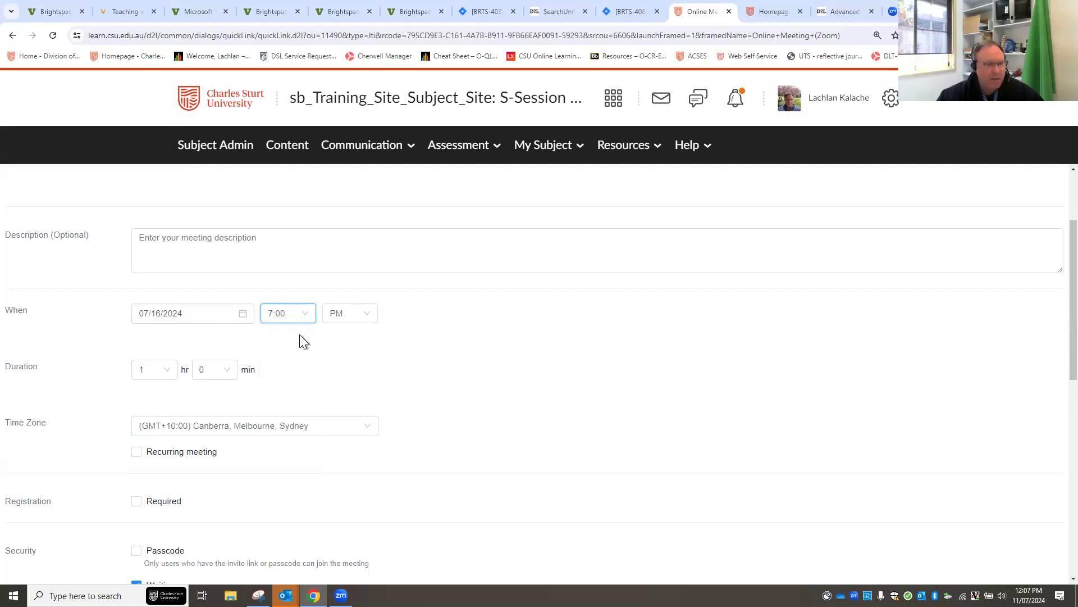
pyautogui.scroll(-3, 466, 354)
pyautogui.scroll(2, 407, 308)
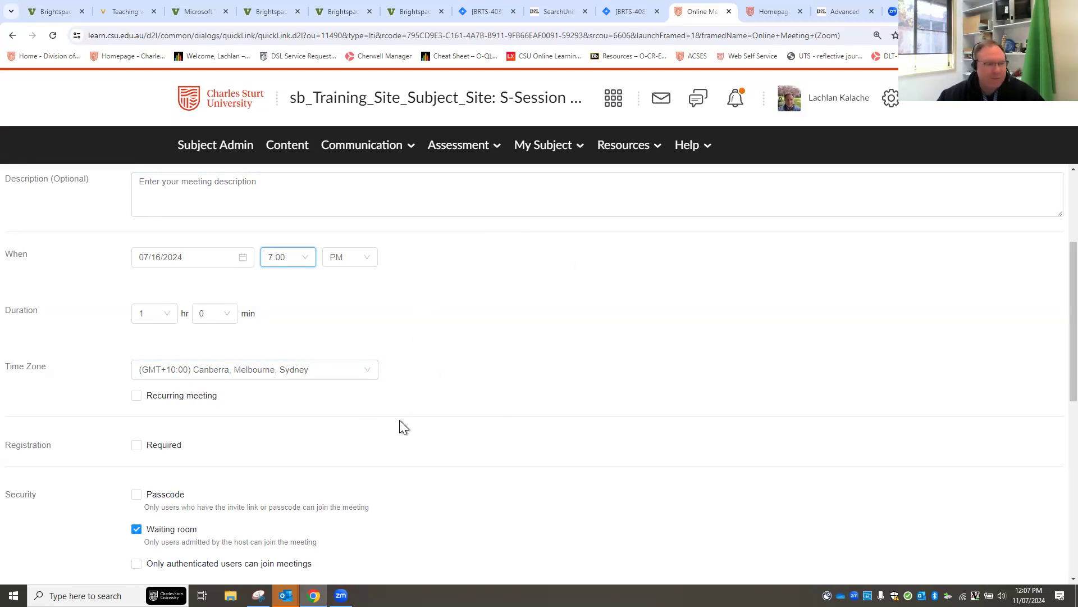
pyautogui.scroll(-1, 399, 420)
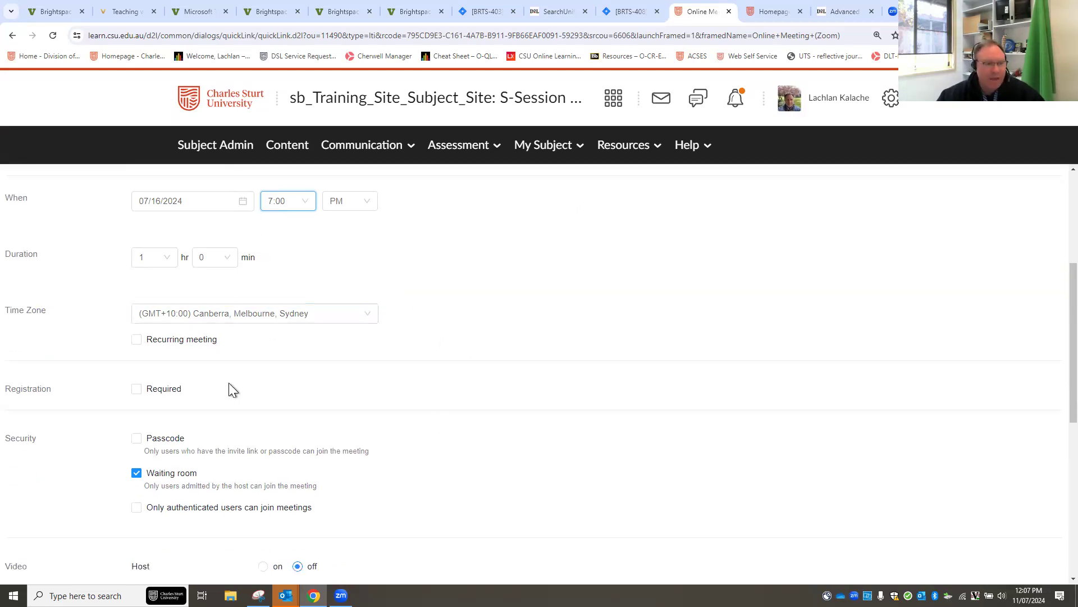
# Make the meeting recur weekly on Tuesdays only, ending Aug 27, 2024.
pyautogui.click(137, 340)
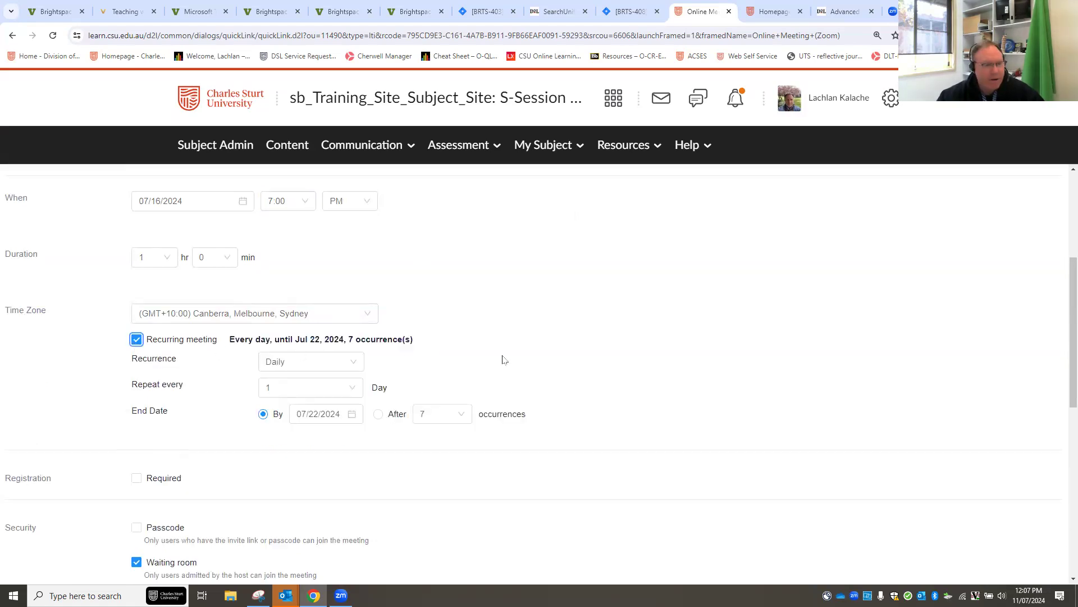
pyautogui.click(347, 362)
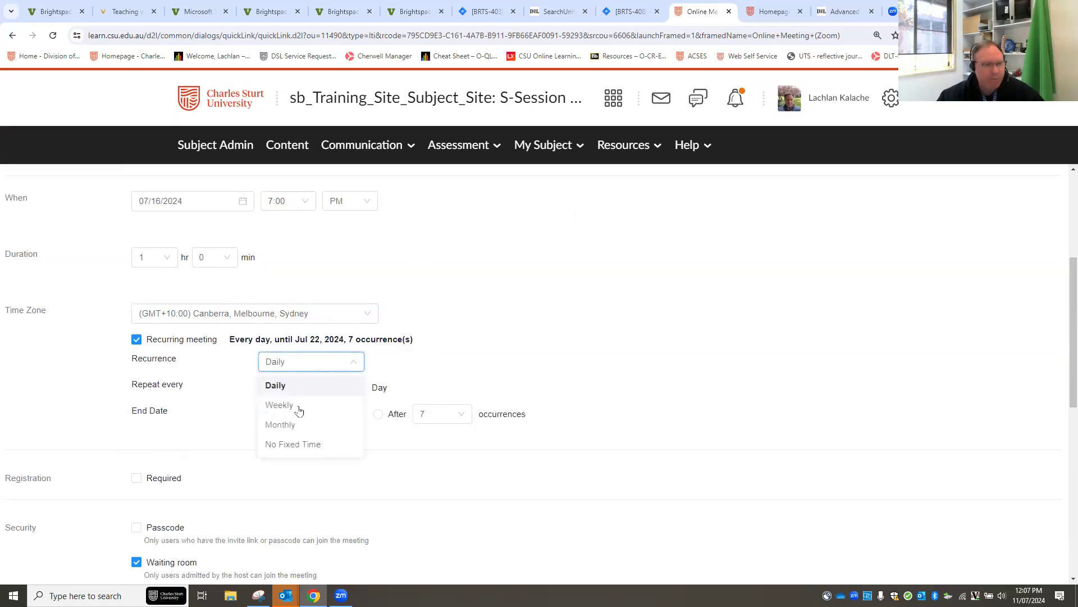
pyautogui.click(280, 405)
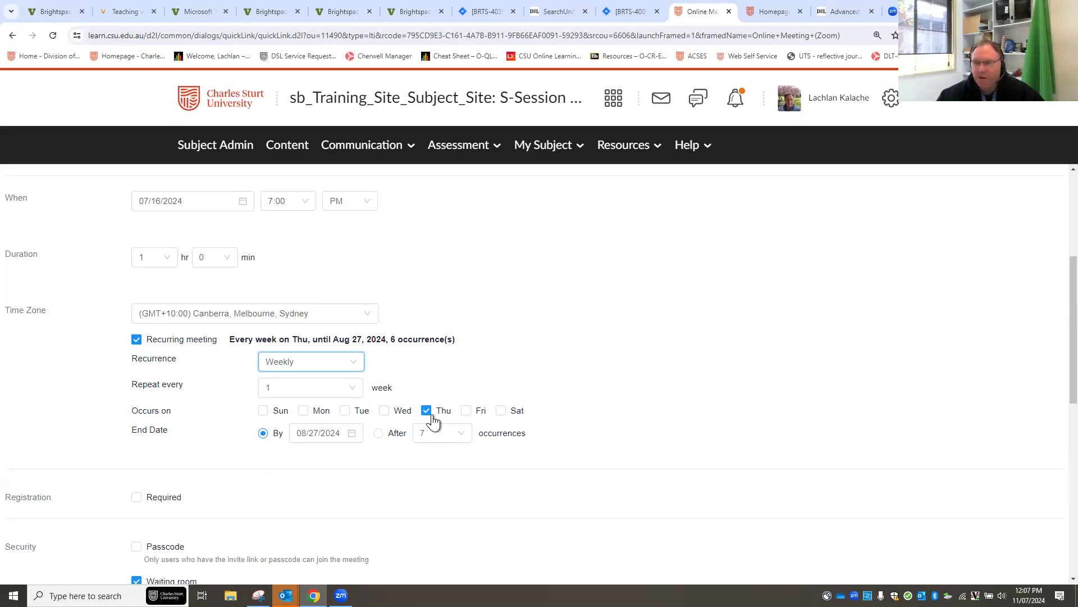
pyautogui.scroll(1, 138, 257)
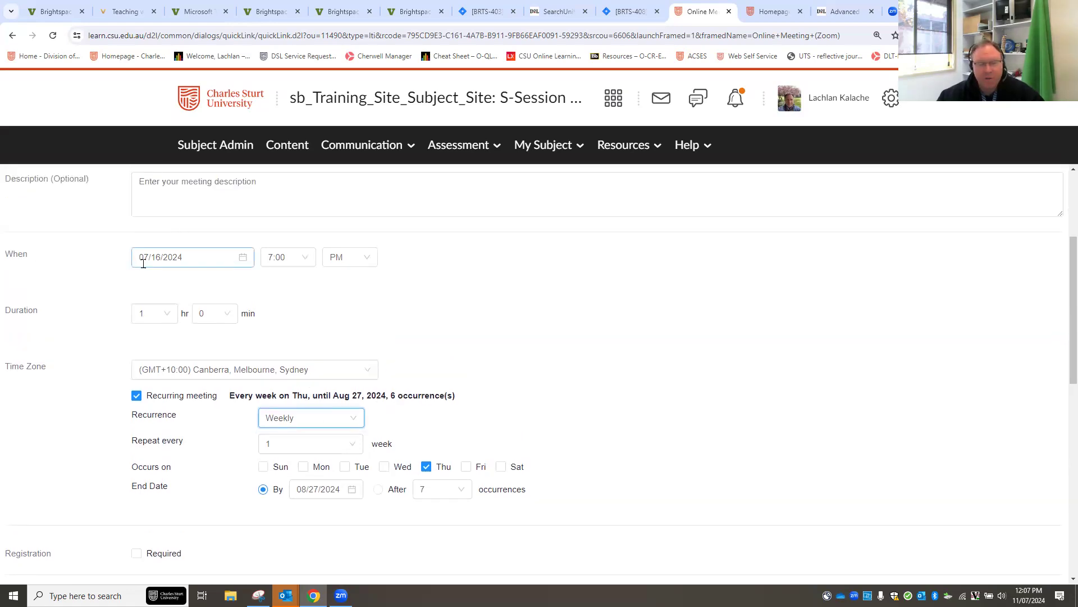
pyautogui.scroll(-1, 547, 438)
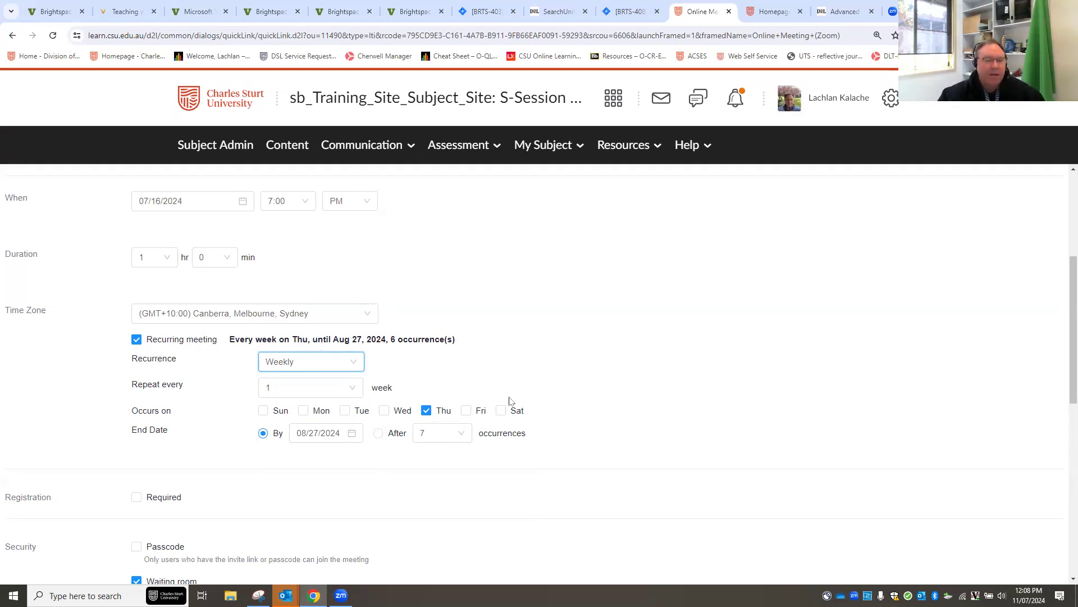
pyautogui.click(427, 415)
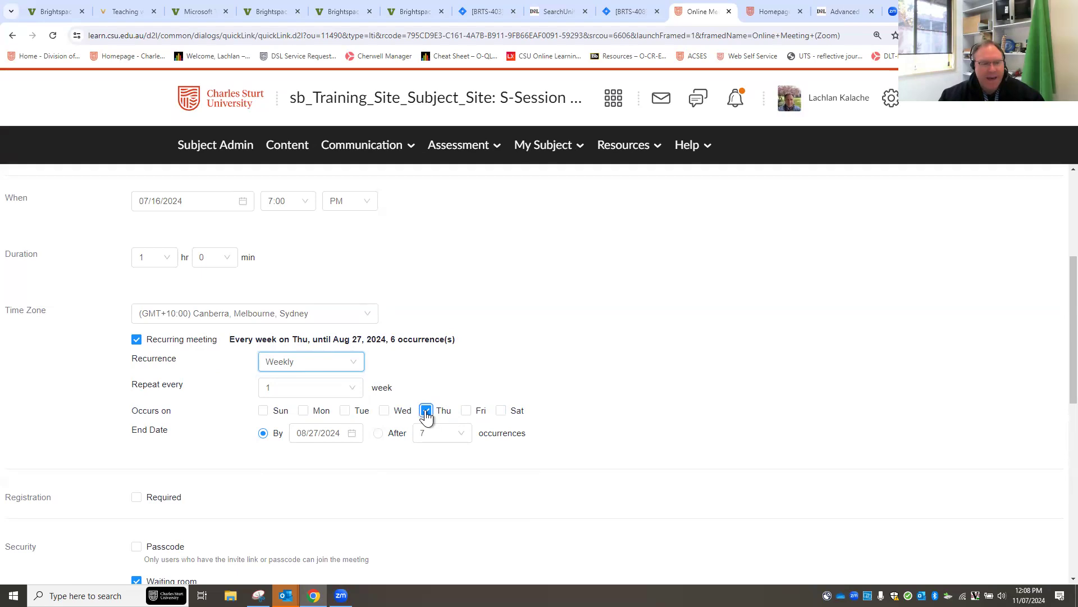
pyautogui.click(345, 411)
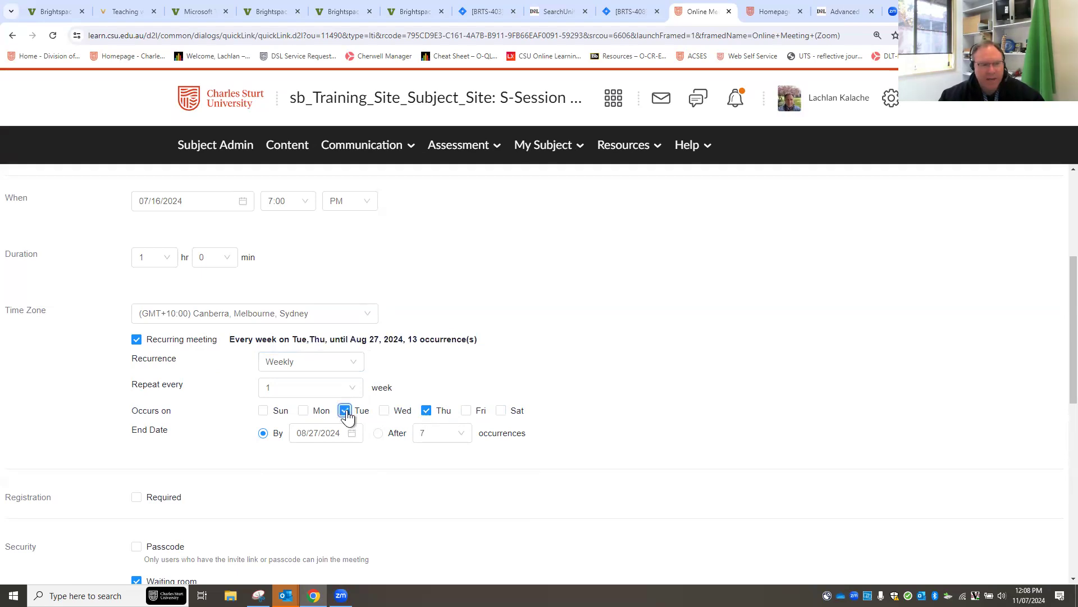
pyautogui.click(426, 411)
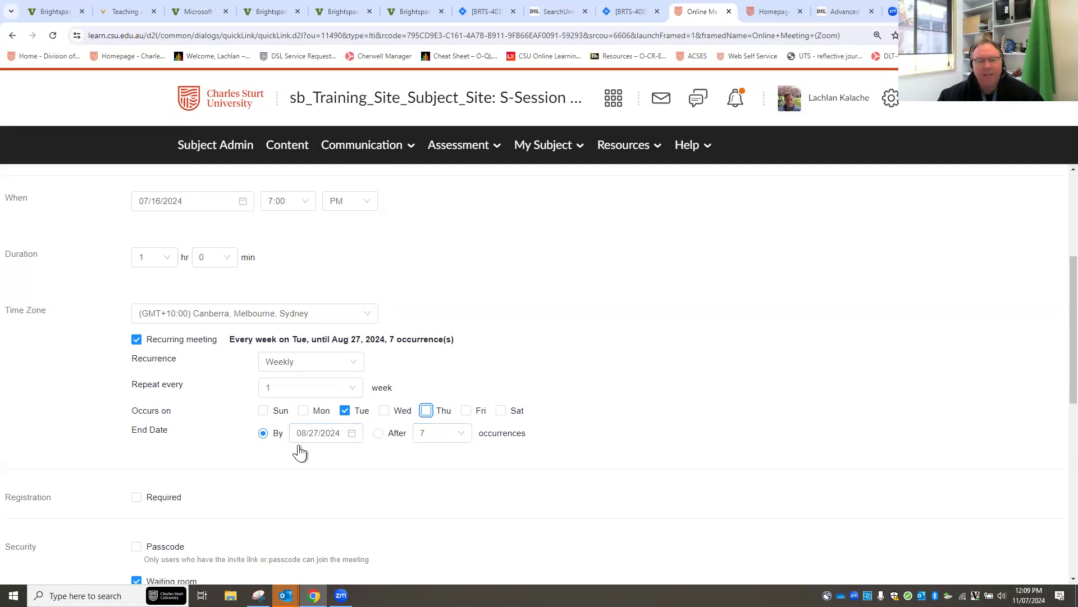
pyautogui.click(355, 437)
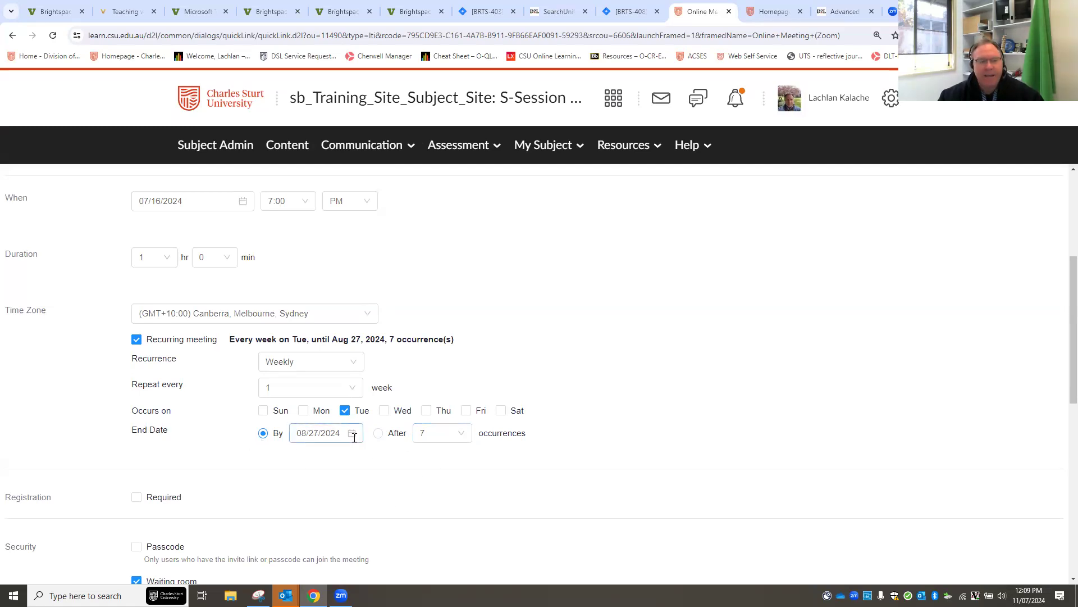
# Change the recurrence end date to Oct 29, 2024, giving 16 occurrences.
pyautogui.scroll(-2, 463, 470)
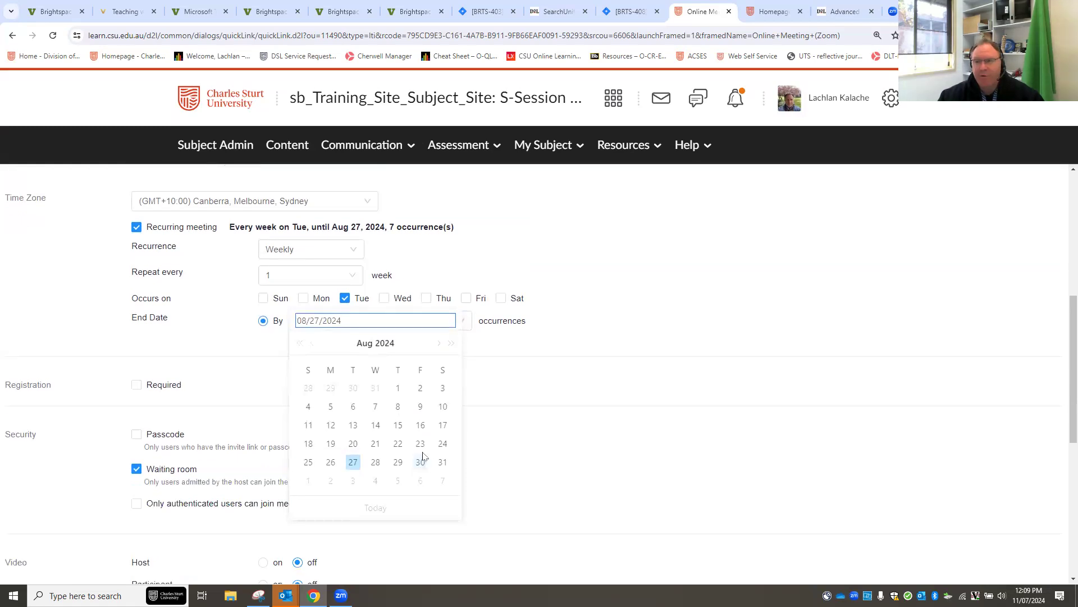
pyautogui.click(439, 344)
pyautogui.click(438, 344)
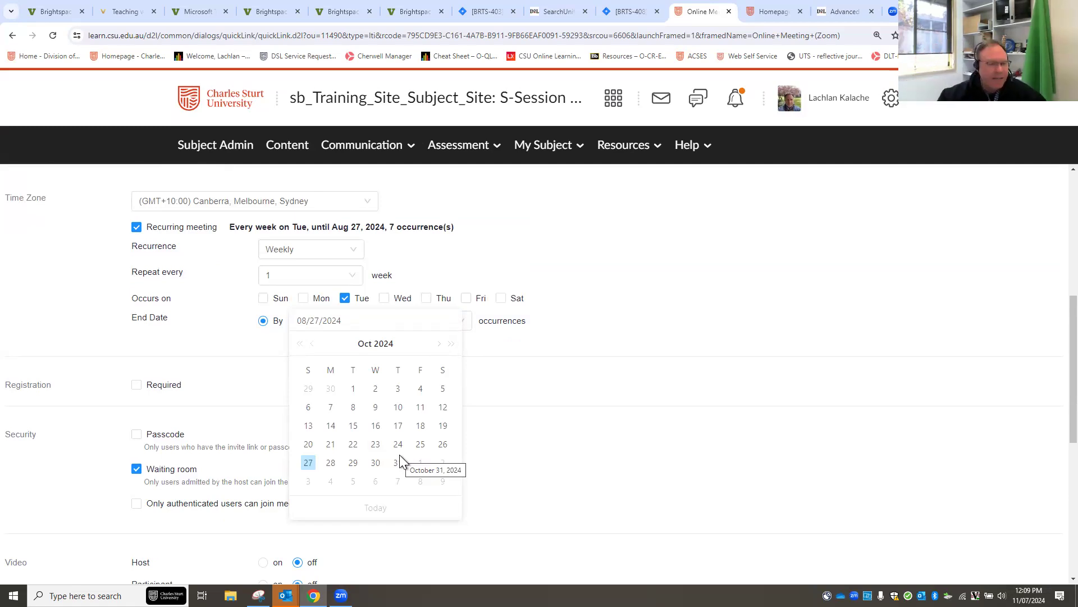
pyautogui.click(353, 462)
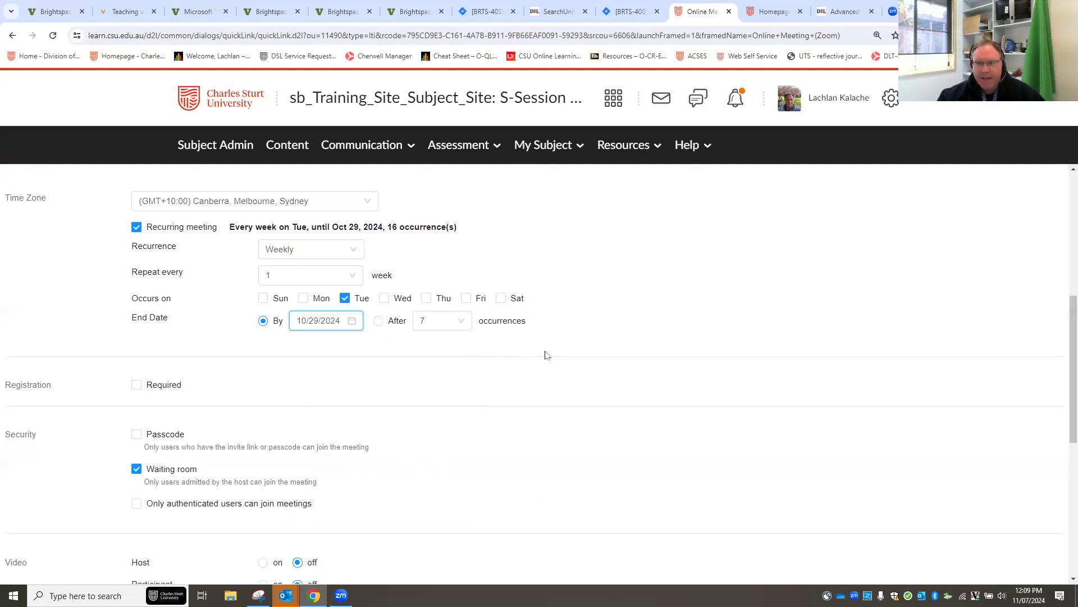
pyautogui.scroll(-2, 438, 387)
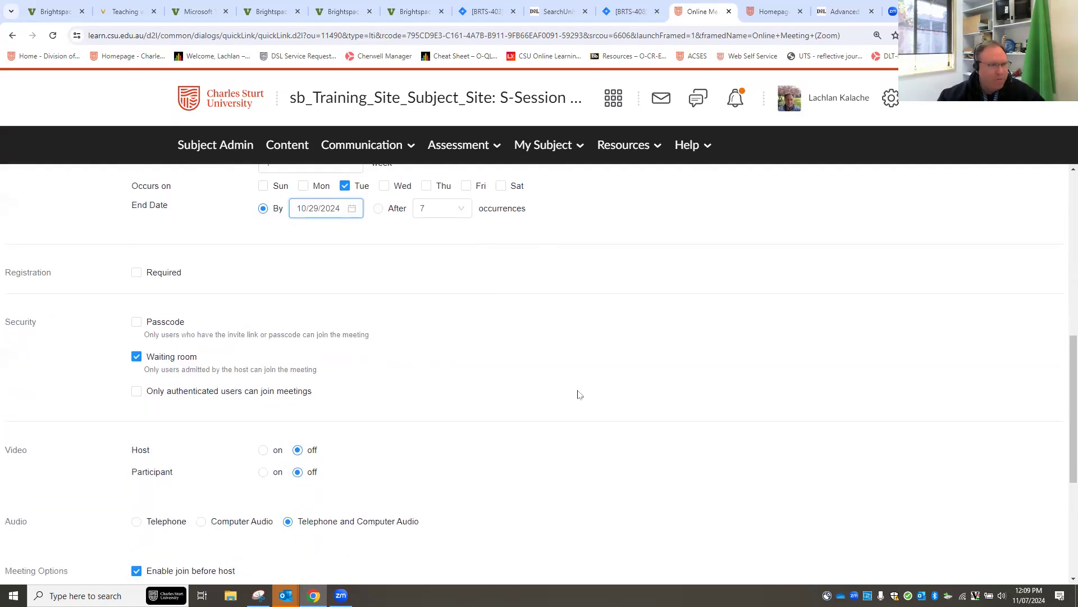
pyautogui.scroll(-1, 514, 368)
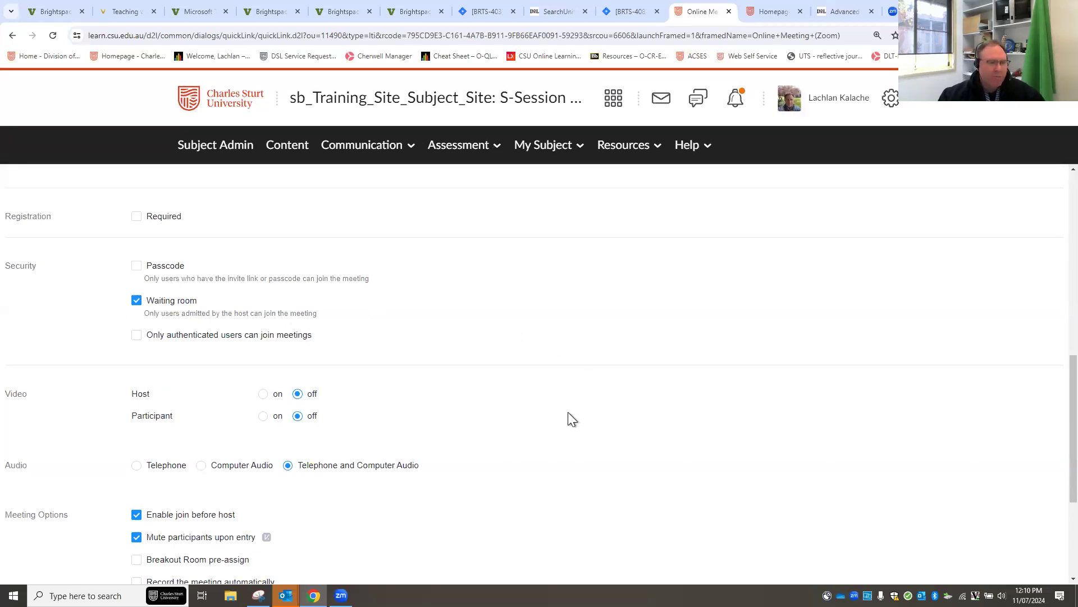
pyautogui.scroll(-2, 568, 413)
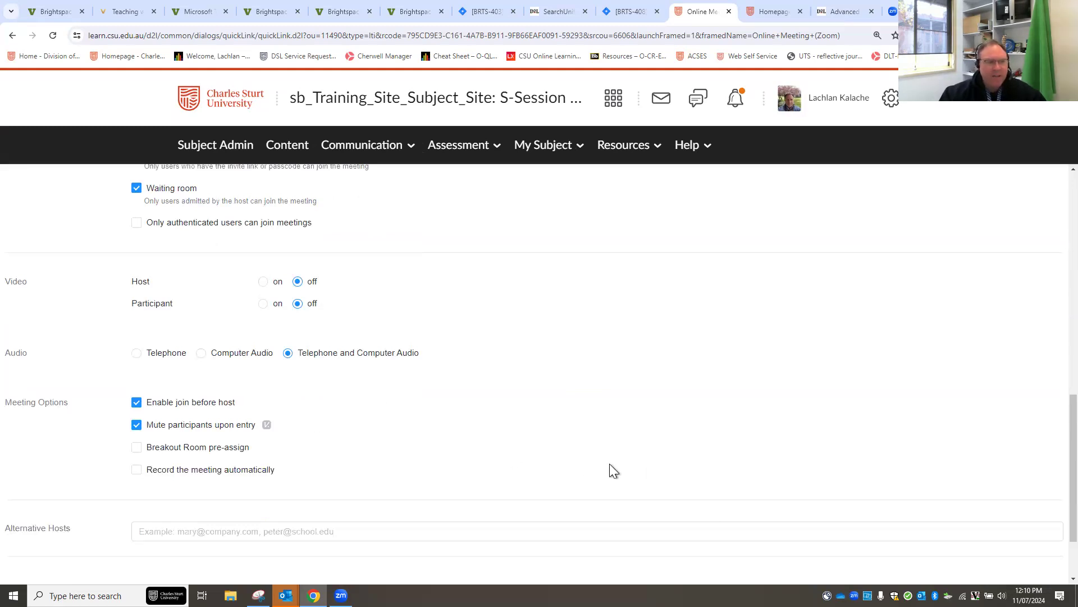
pyautogui.scroll(1, 625, 438)
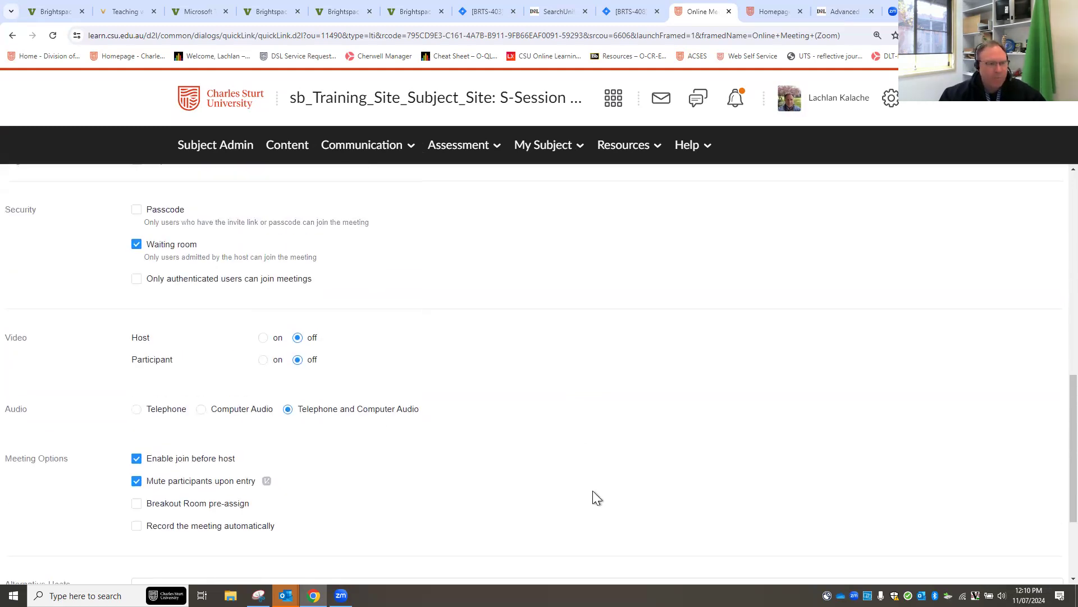
pyautogui.scroll(-2, 390, 447)
pyautogui.scroll(-1, 482, 451)
pyautogui.scroll(2, 385, 351)
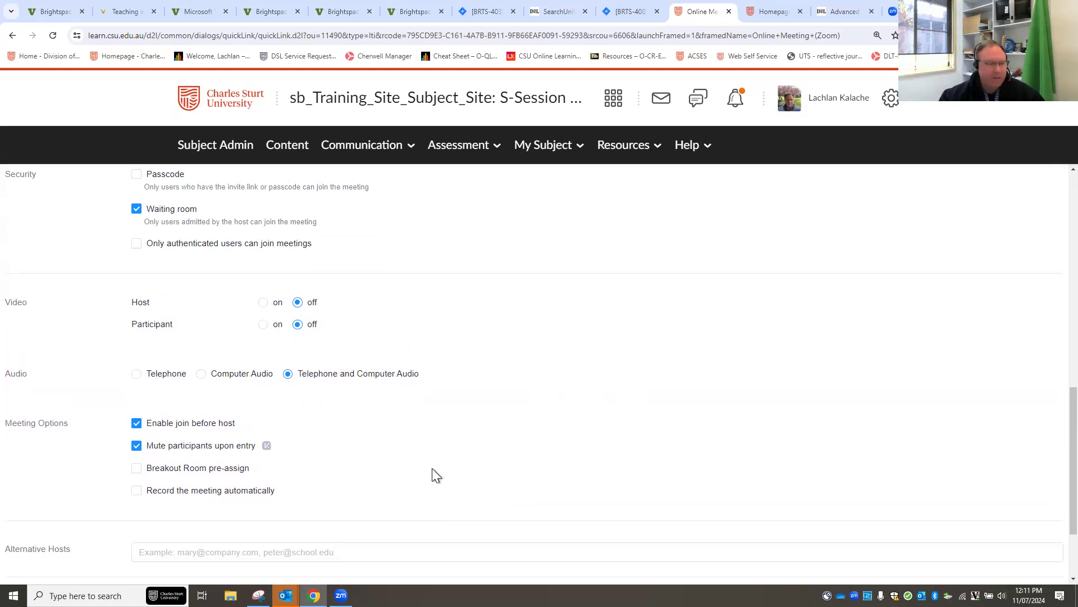
pyautogui.scroll(-1, 466, 457)
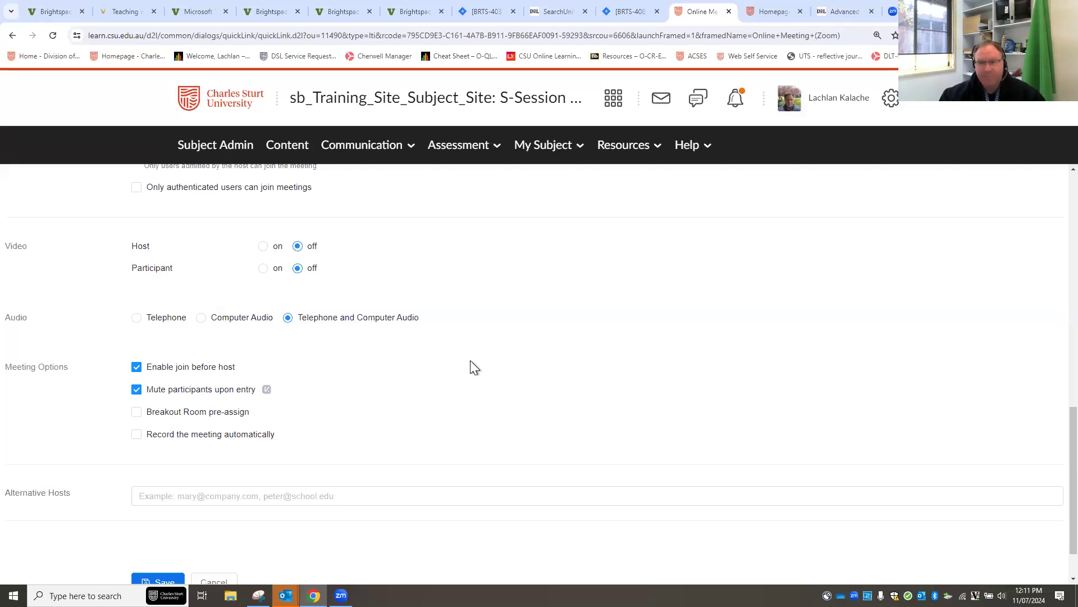
pyautogui.scroll(-1, 369, 385)
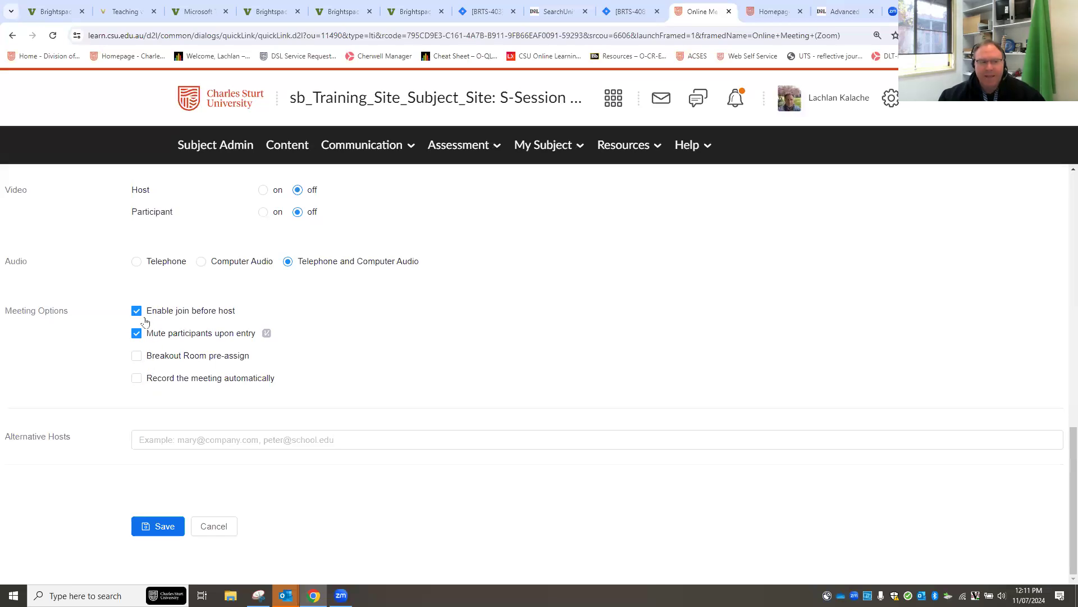
pyautogui.click(136, 378)
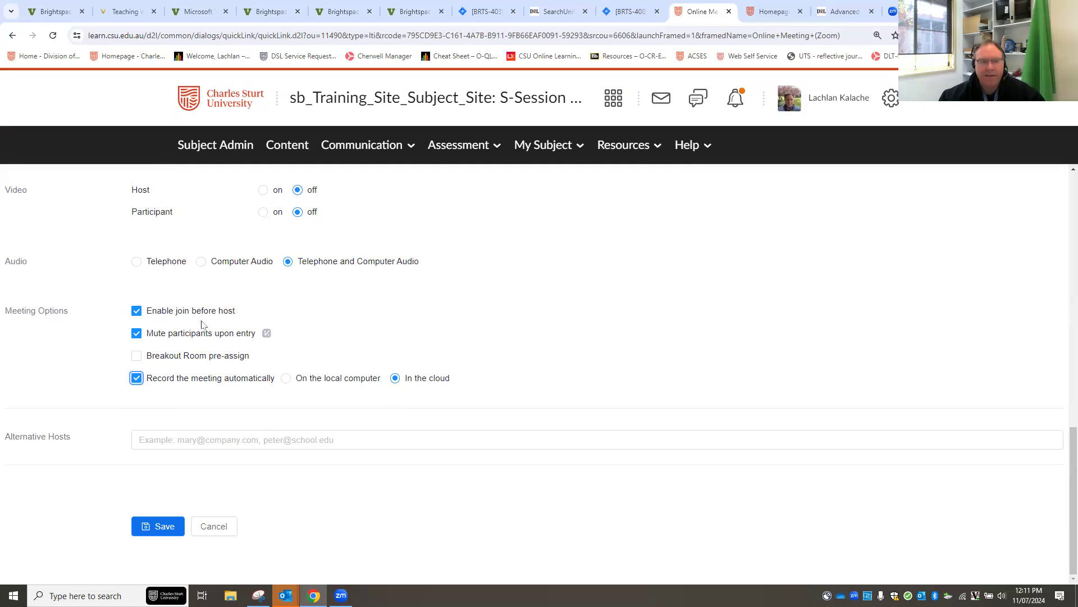
pyautogui.click(137, 312)
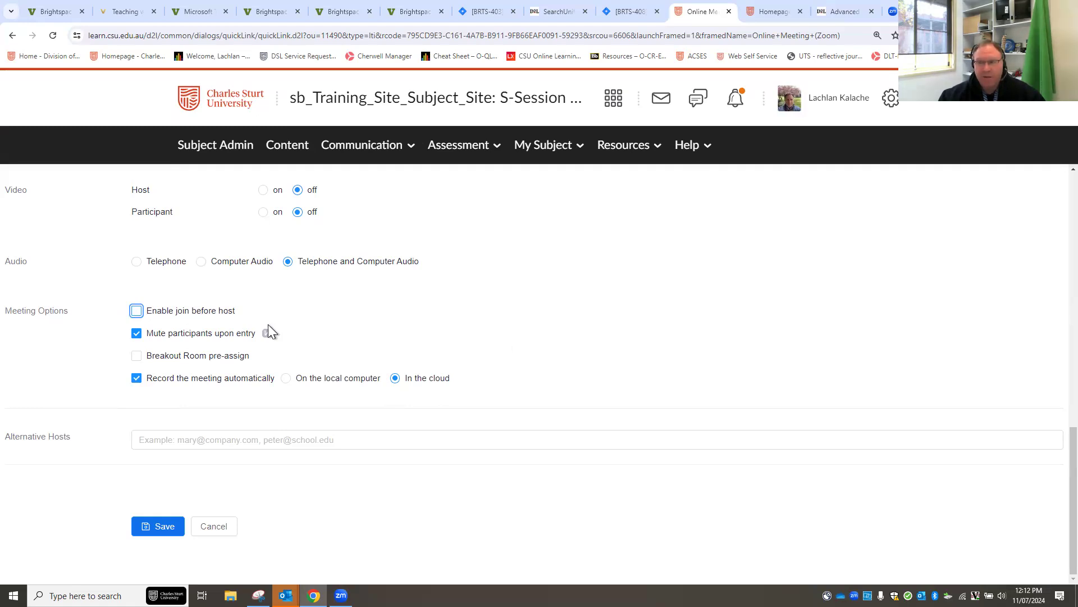
pyautogui.click(136, 378)
pyautogui.click(136, 312)
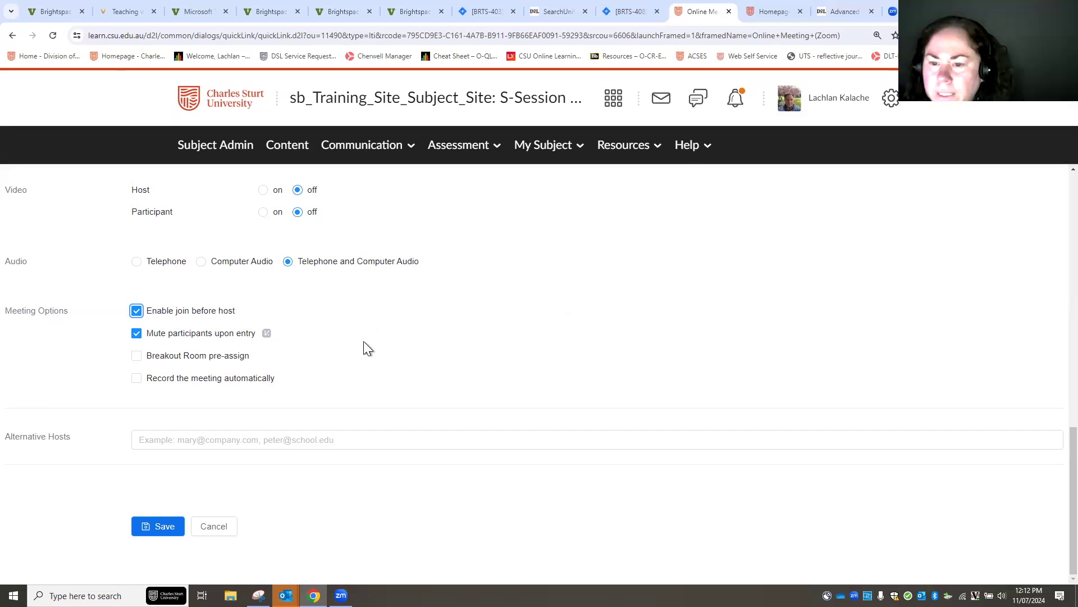
# Toggle Waiting room off and back on, then bring up Alternative Hosts suggestions.
pyautogui.scroll(3, 352, 355)
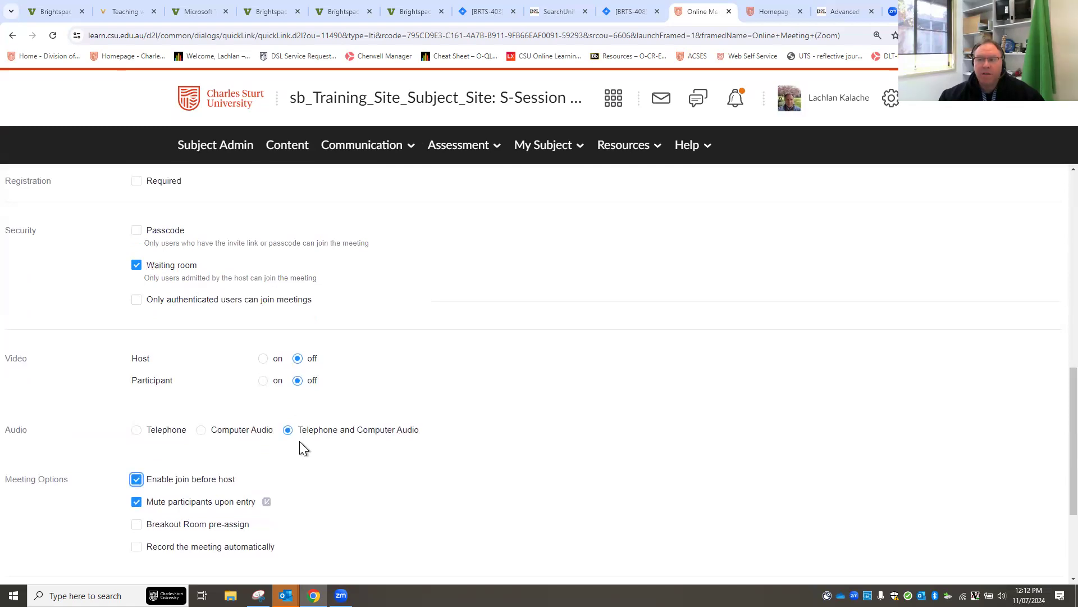
pyautogui.click(133, 269)
pyautogui.click(135, 265)
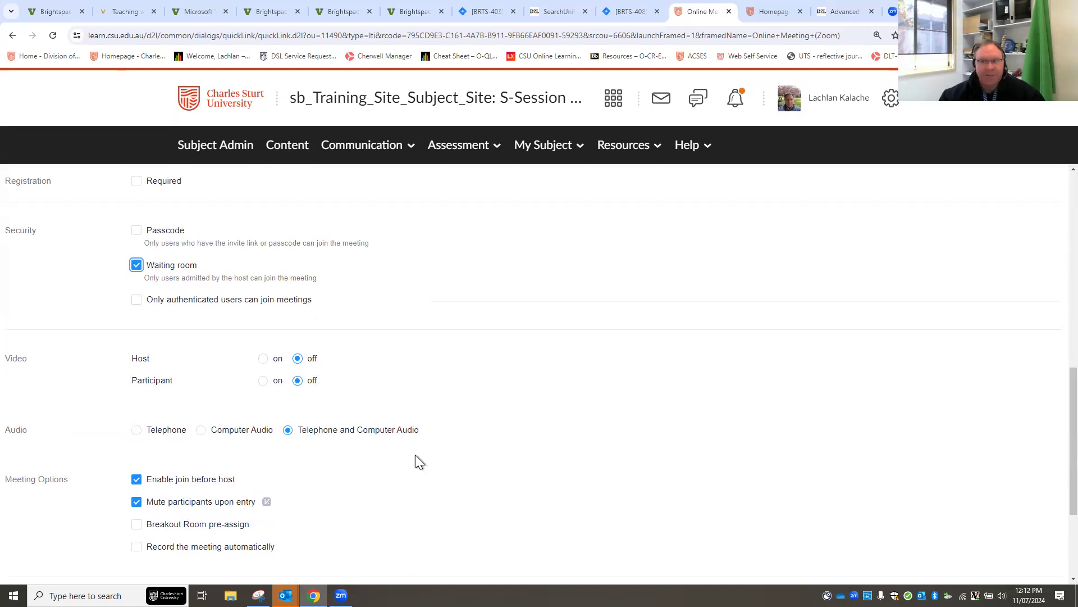
pyautogui.scroll(-3, 433, 456)
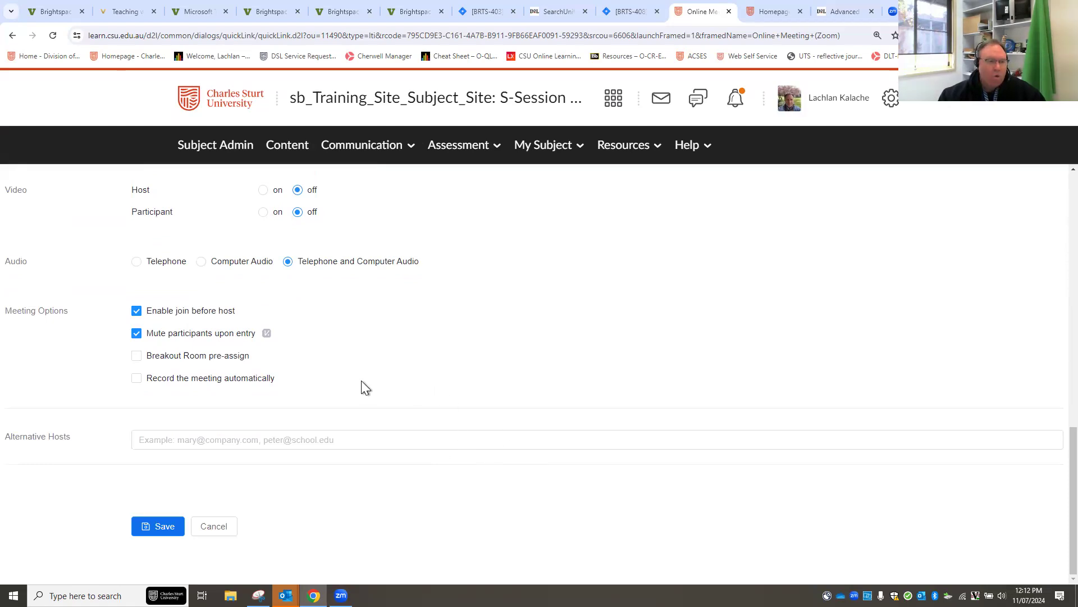
pyautogui.click(168, 440)
pyautogui.click(489, 439)
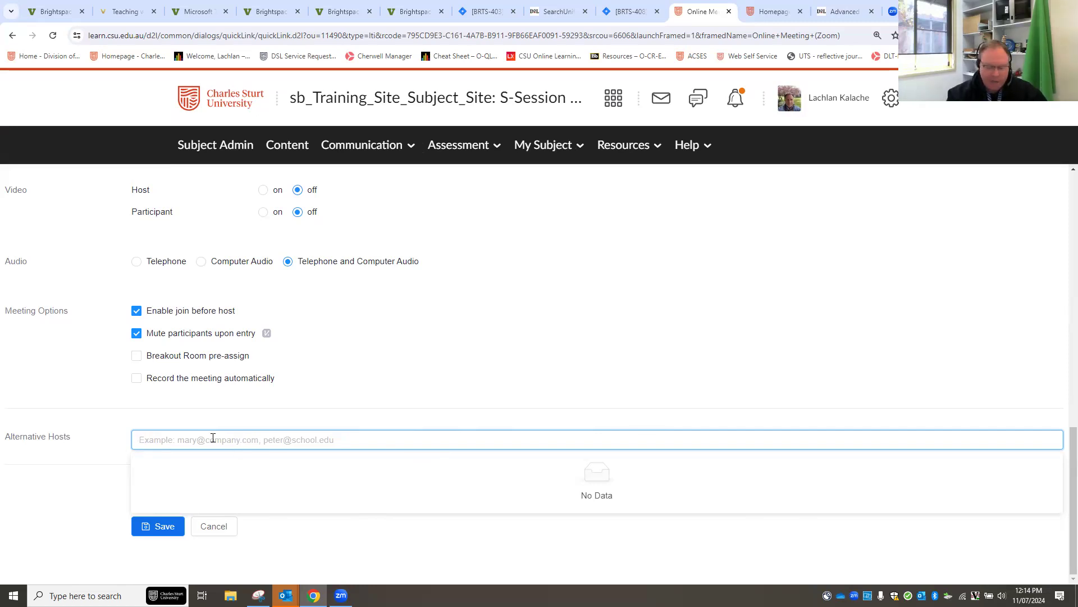
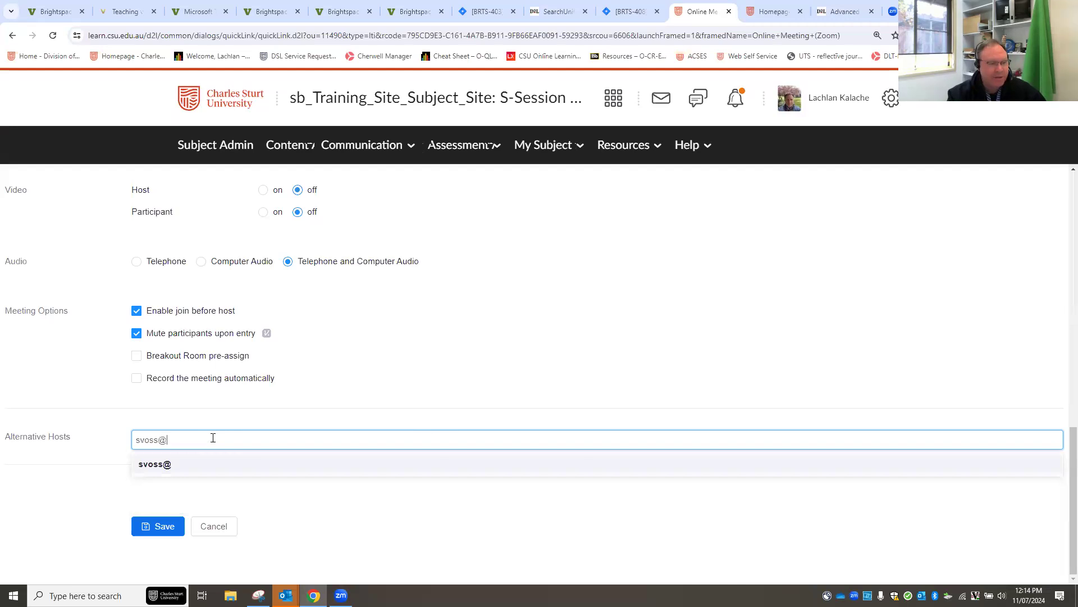
# Add a colleague's e-mail as alternative host and save, which fails with an error.
pyautogui.press('Return')
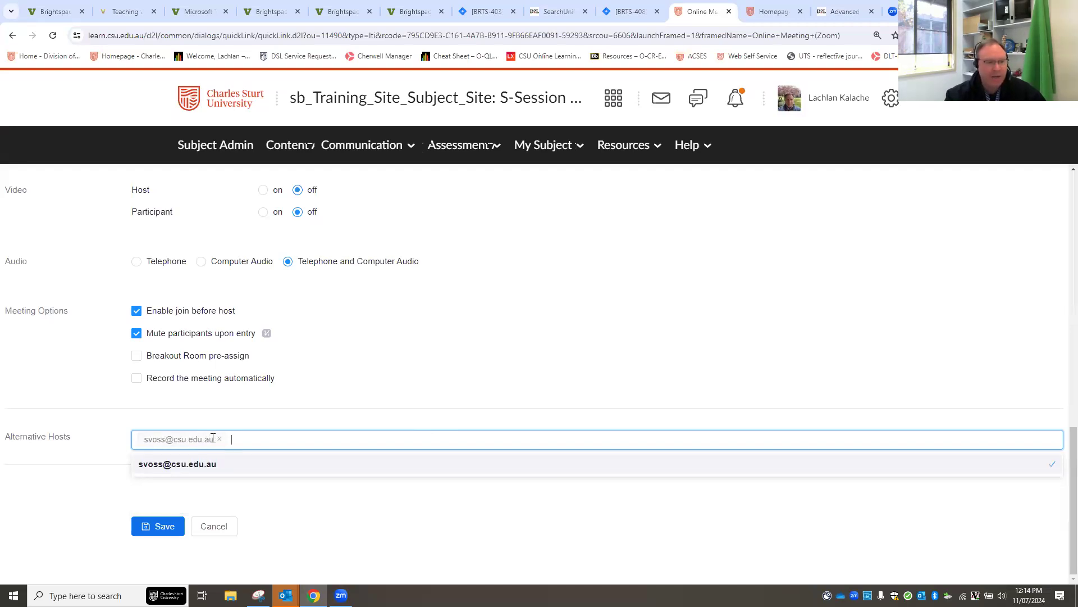
pyautogui.click(154, 528)
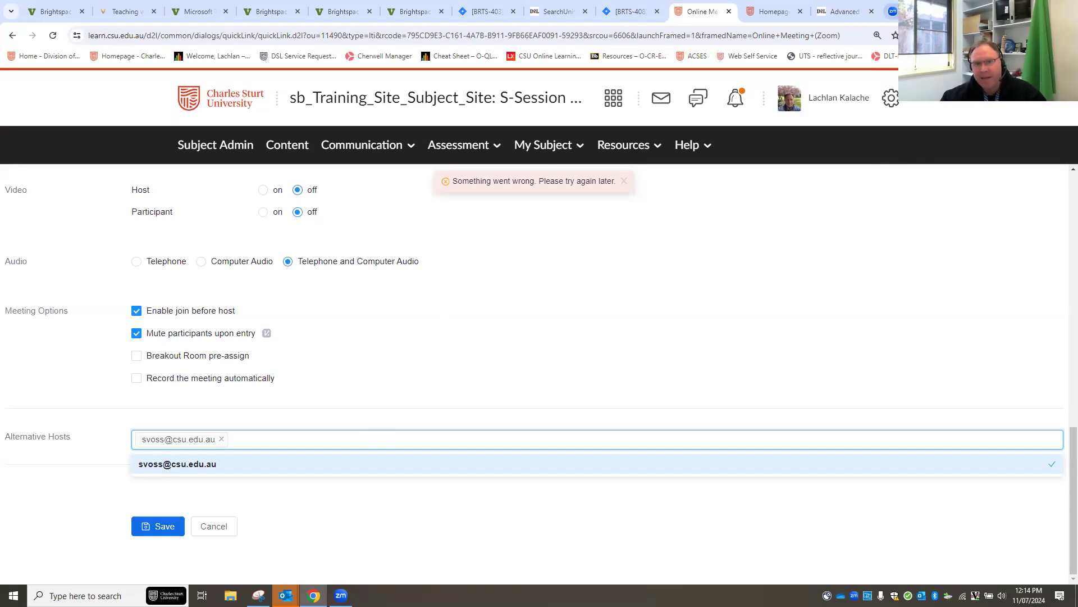
pyautogui.click(893, 12)
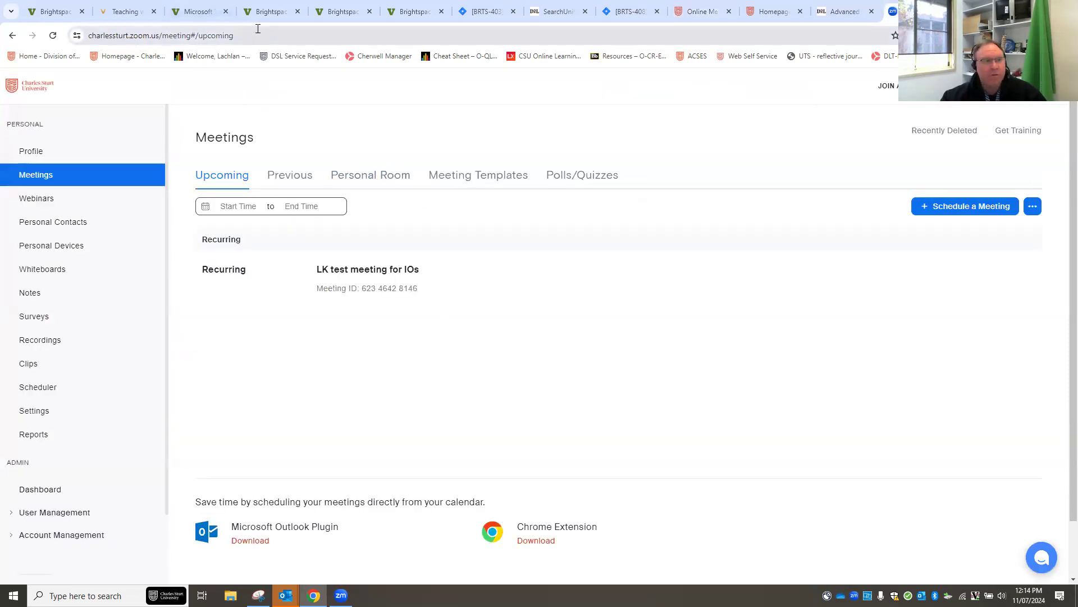
# Load the charlessturt.zoom.us landing page, then go back to the Brightspace meeting form.
pyautogui.click(257, 29)
pyautogui.write('charle')
pyautogui.press('Return')
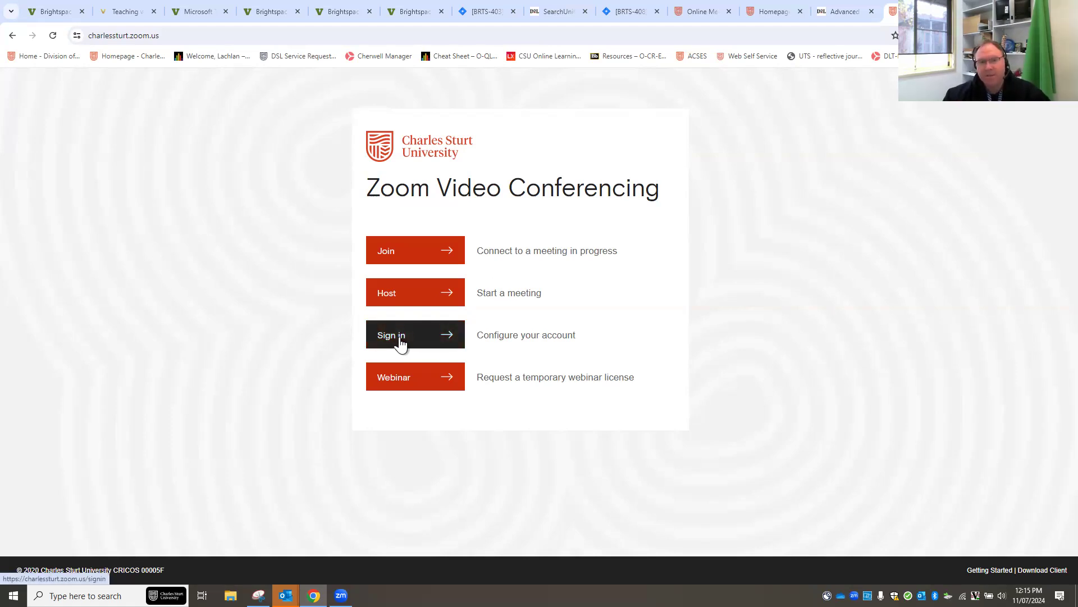
pyautogui.click(711, 19)
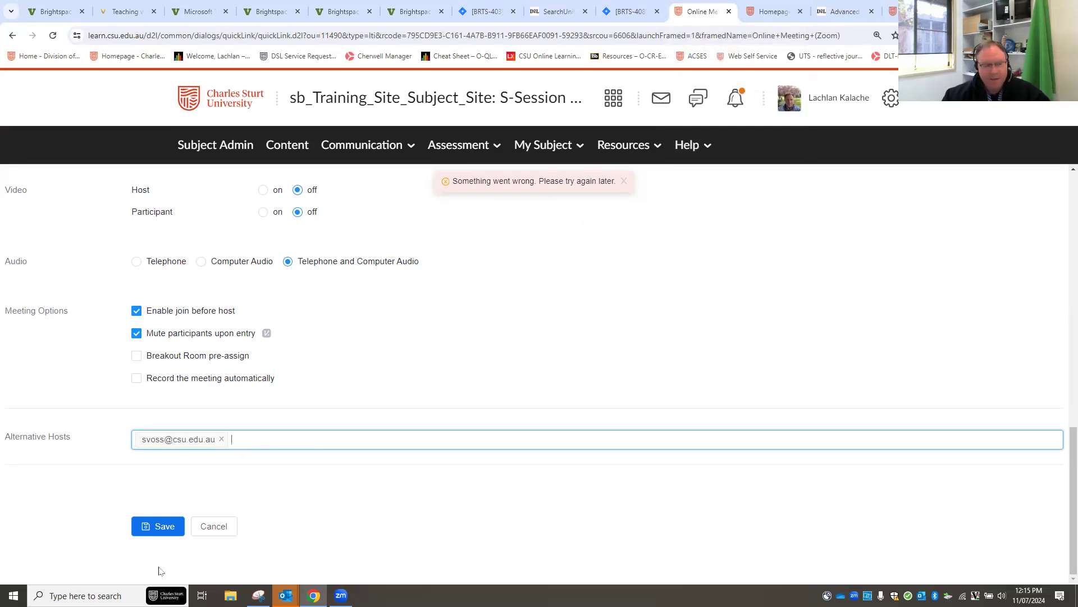
# Save the Weekly Online Tutorial meeting, dismiss the error, and review its Tuesday 7:00 PM schedule.
pyautogui.click(156, 536)
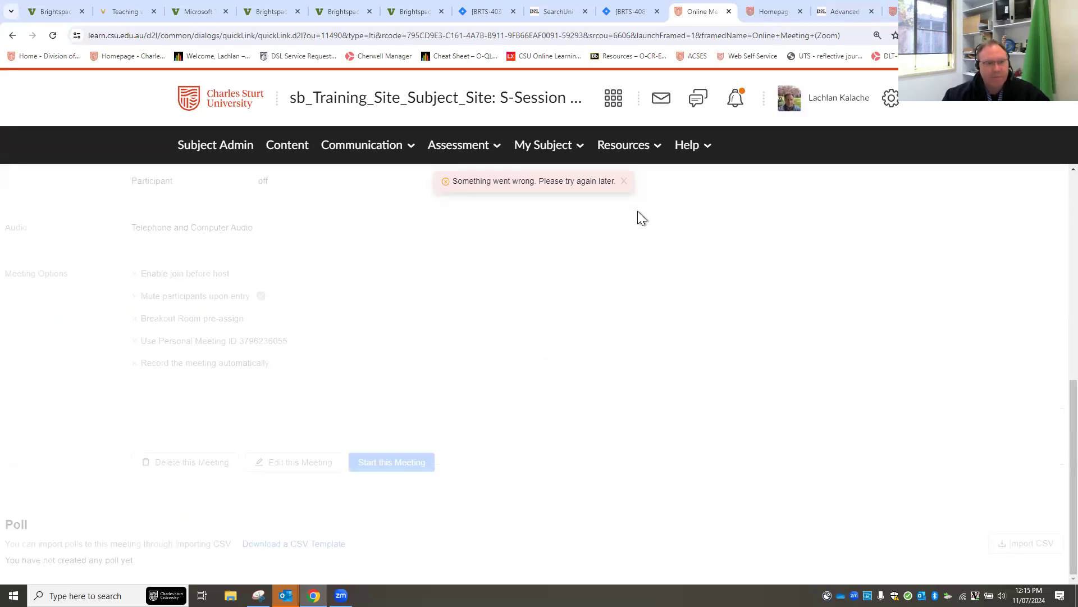
pyautogui.click(624, 181)
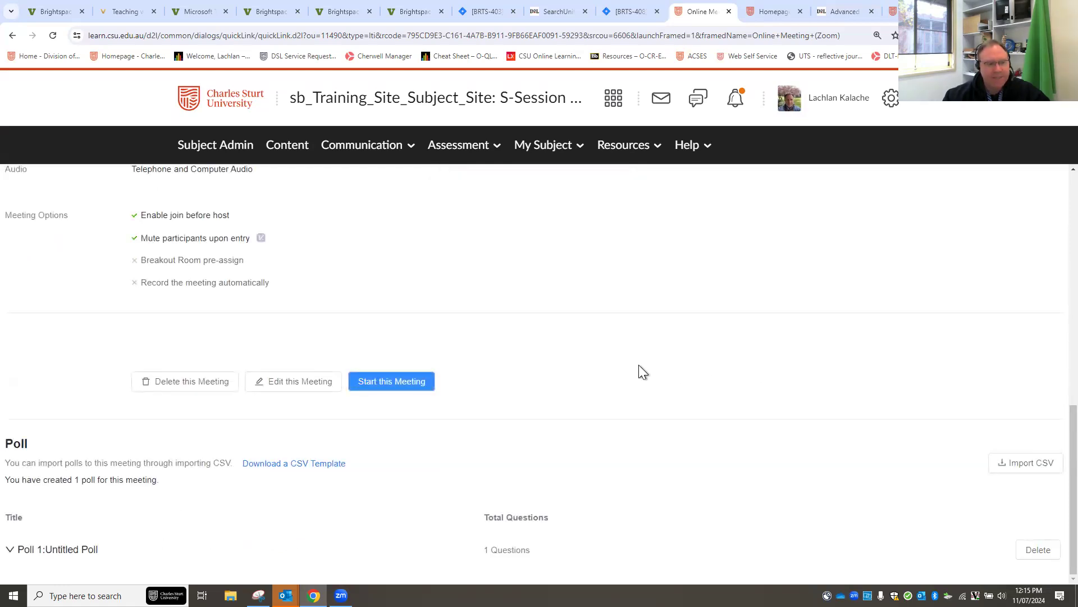
pyautogui.scroll(7, 682, 423)
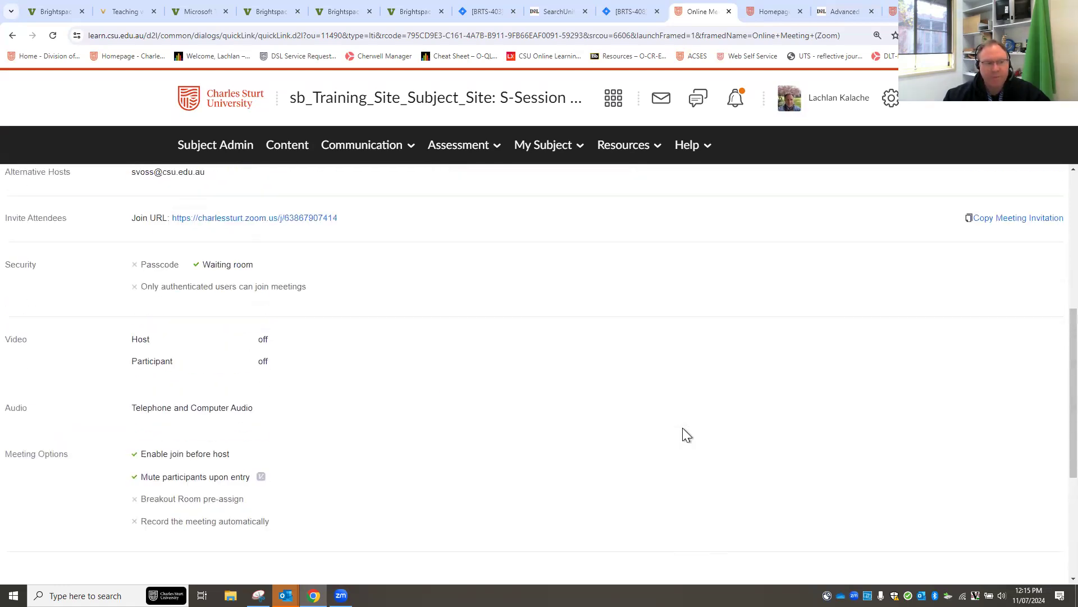
pyautogui.scroll(3, 686, 436)
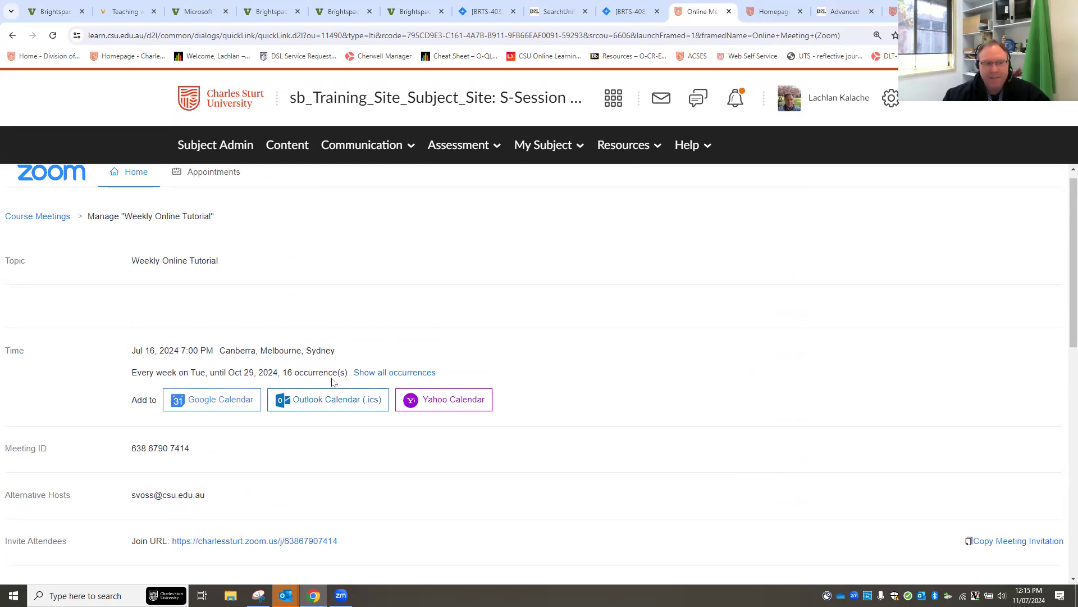
pyautogui.scroll(-1, 699, 353)
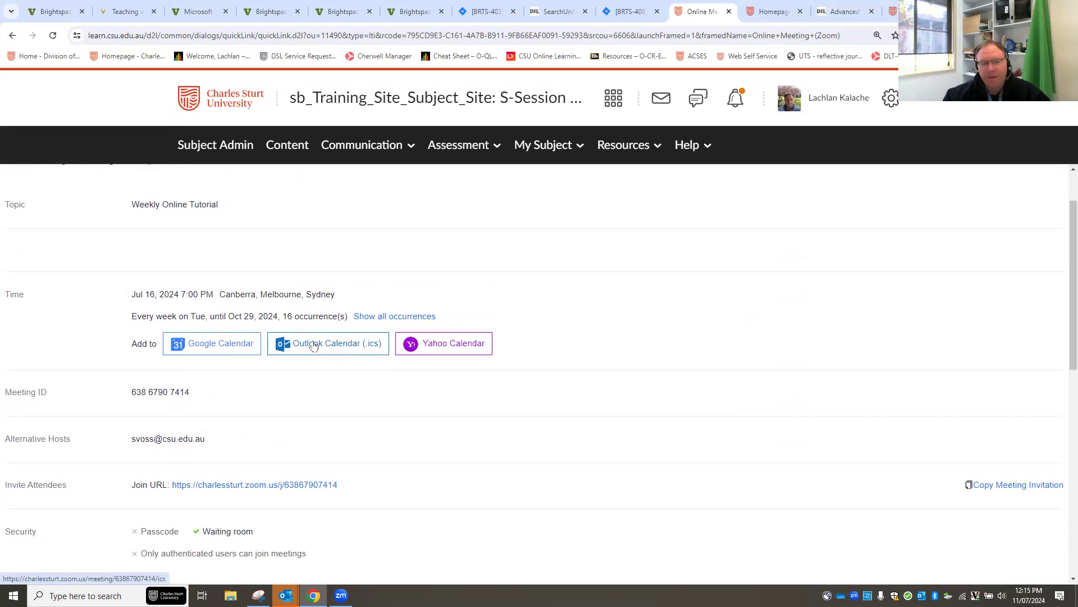
# Download the Weekly Online Tutorial series as an Outlook .ics file and close the downloads popup.
pyautogui.click(316, 348)
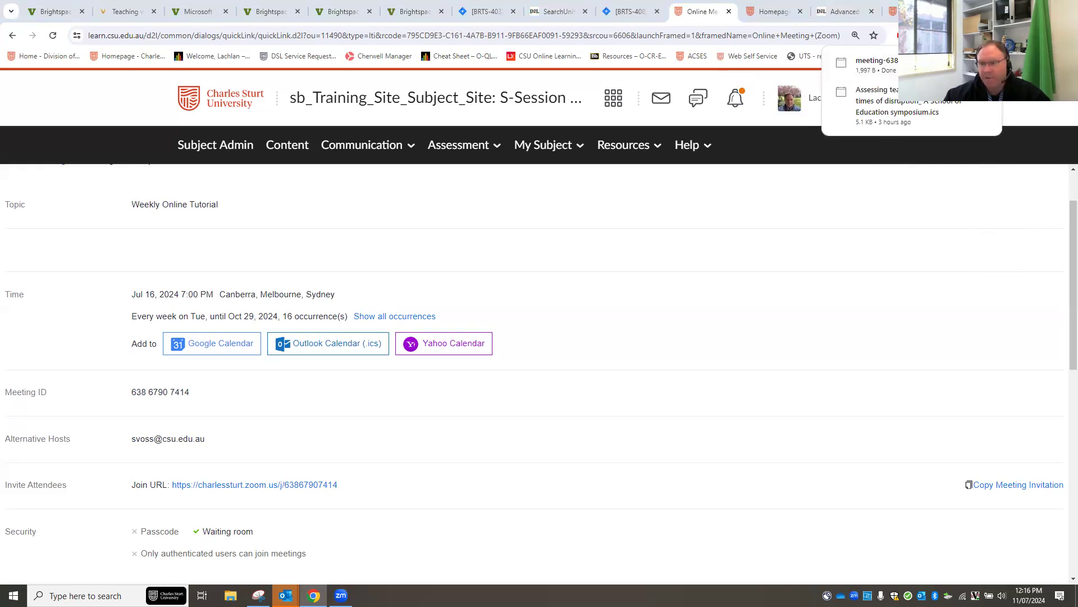
pyautogui.click(750, 247)
pyautogui.scroll(1, 699, 315)
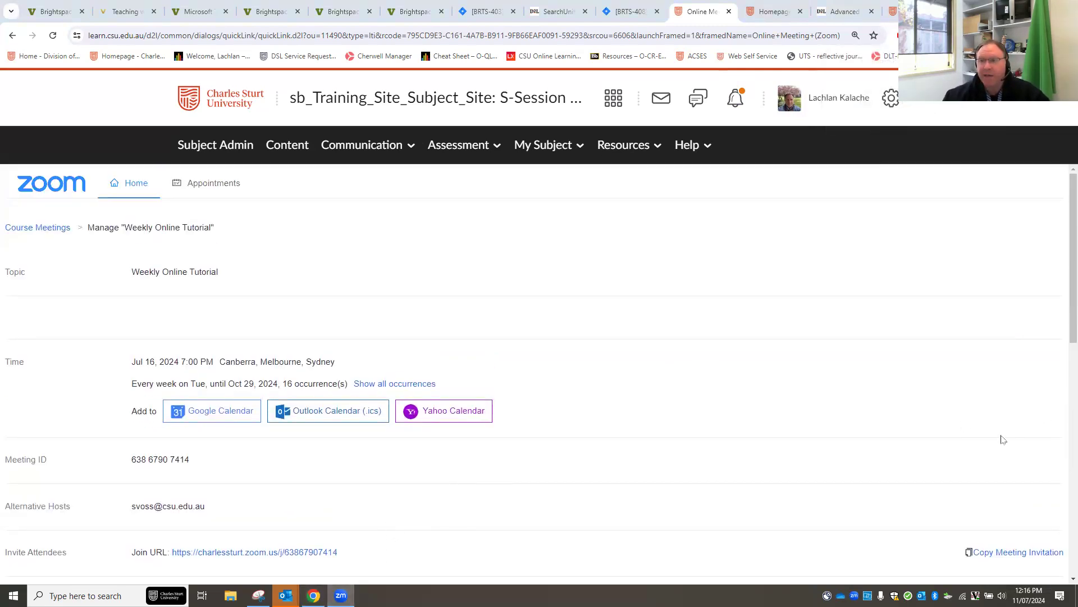
pyautogui.click(236, 191)
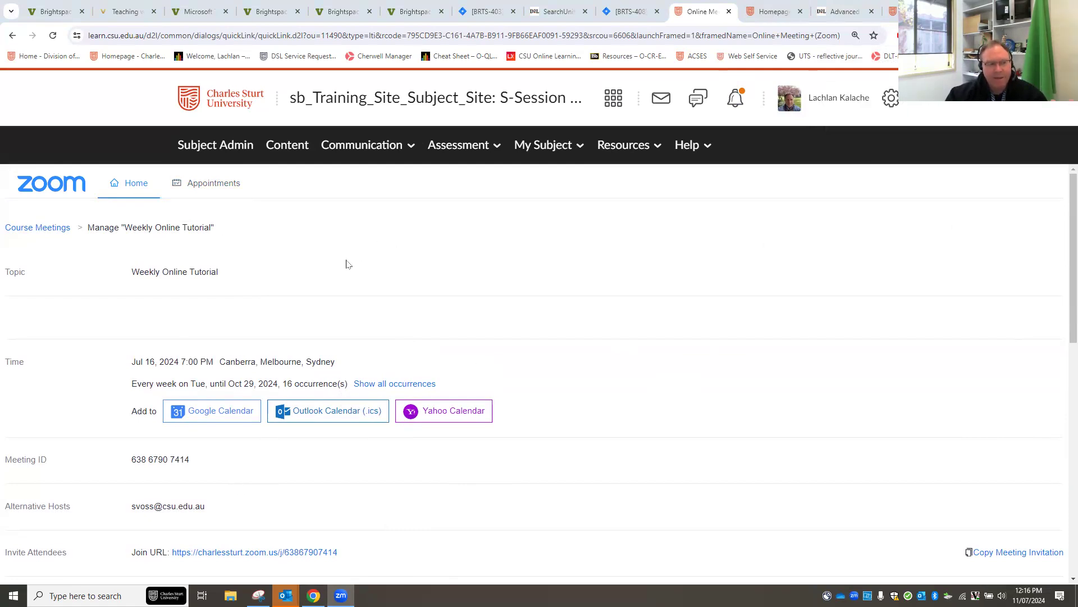
# Browse the Zoom Home upcoming list of Weekly Online Tutorial occurrences starting Tue, Jul 16, 7:00 PM.
pyautogui.click(129, 190)
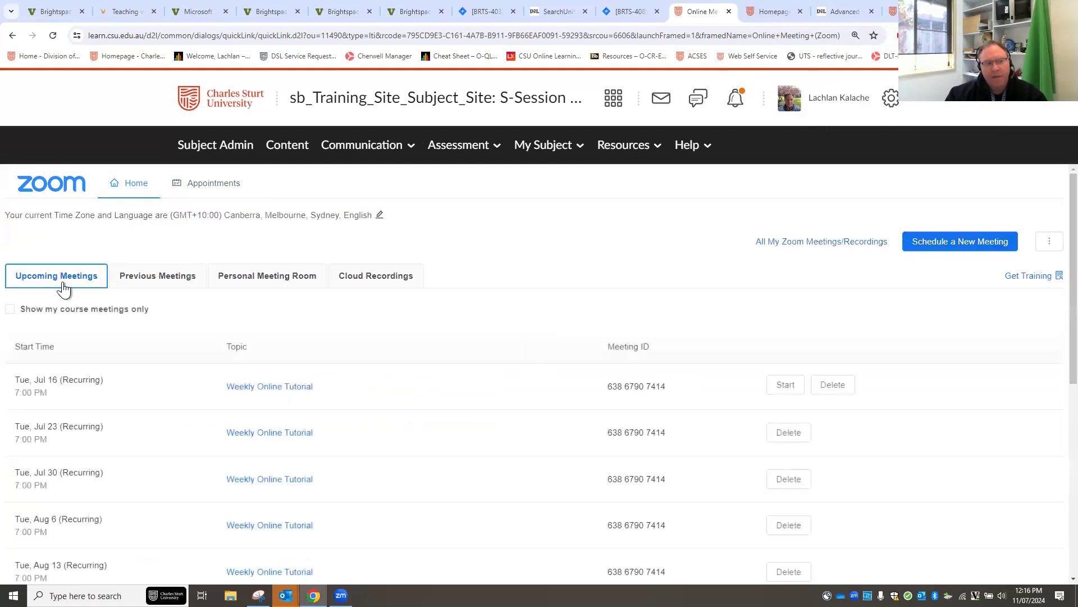
pyautogui.scroll(-2, 561, 430)
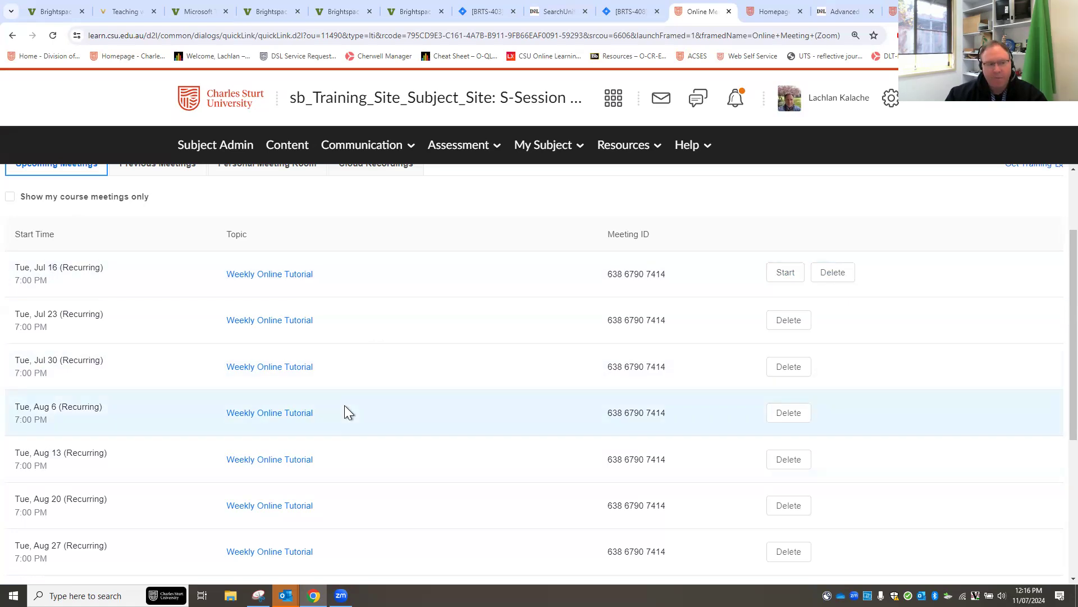
pyautogui.scroll(-2, 345, 405)
pyautogui.scroll(-2, 344, 406)
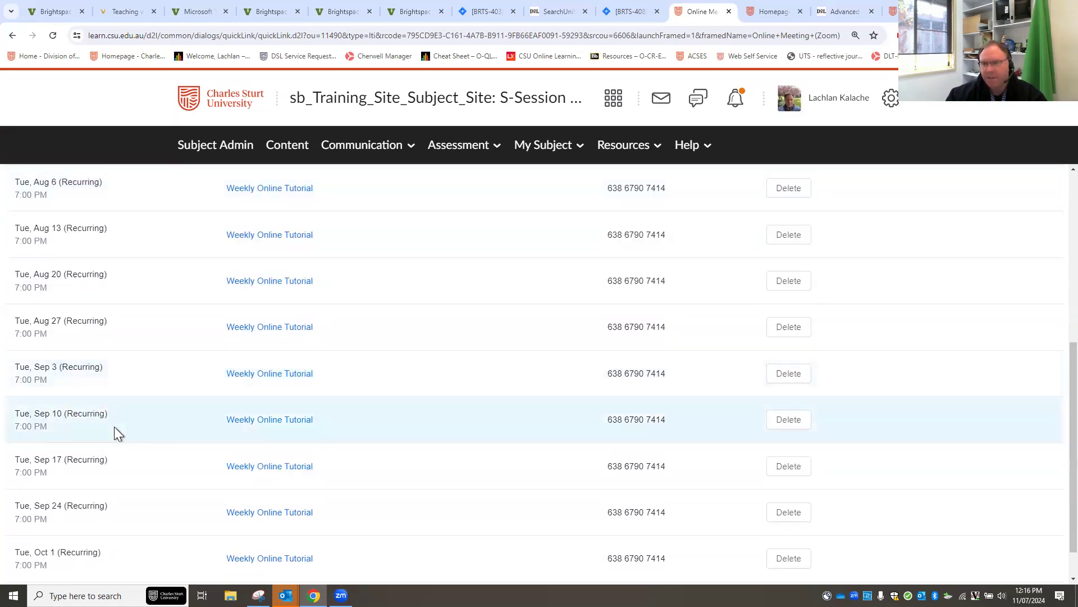
pyautogui.click(798, 426)
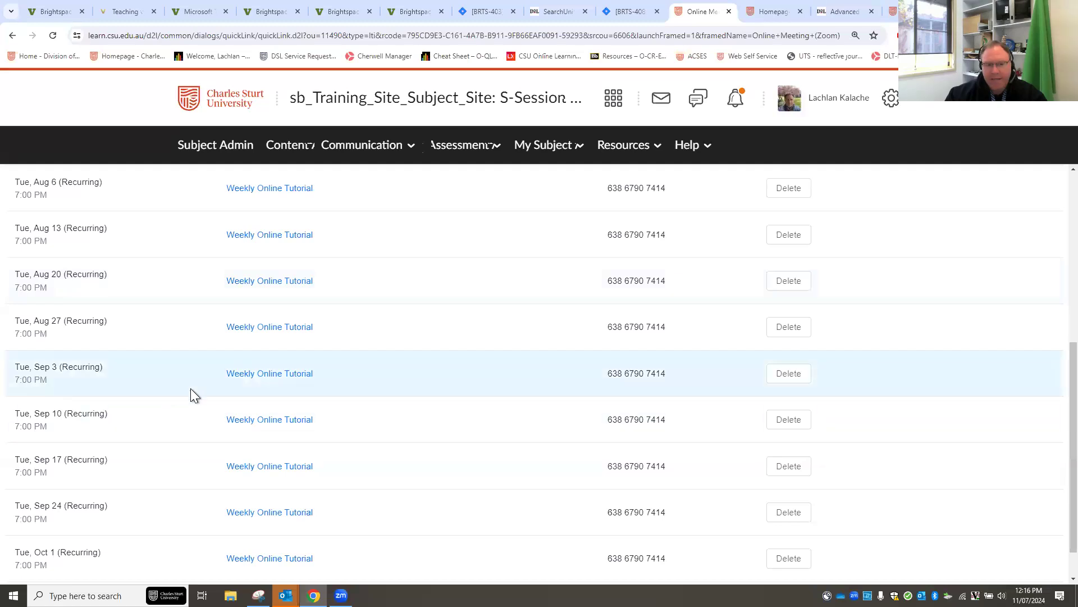
pyautogui.scroll(6, 210, 387)
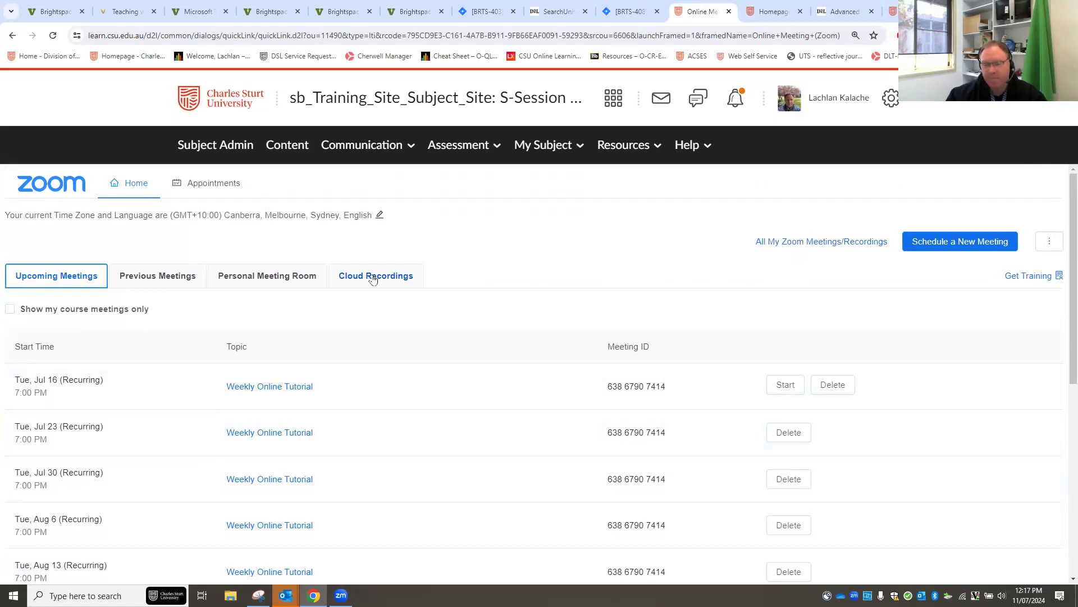
# Review Previous Meetings, then list Cloud Recordings showing the Jun 13, 2024 Bathurst Distance recording.
pyautogui.click(145, 280)
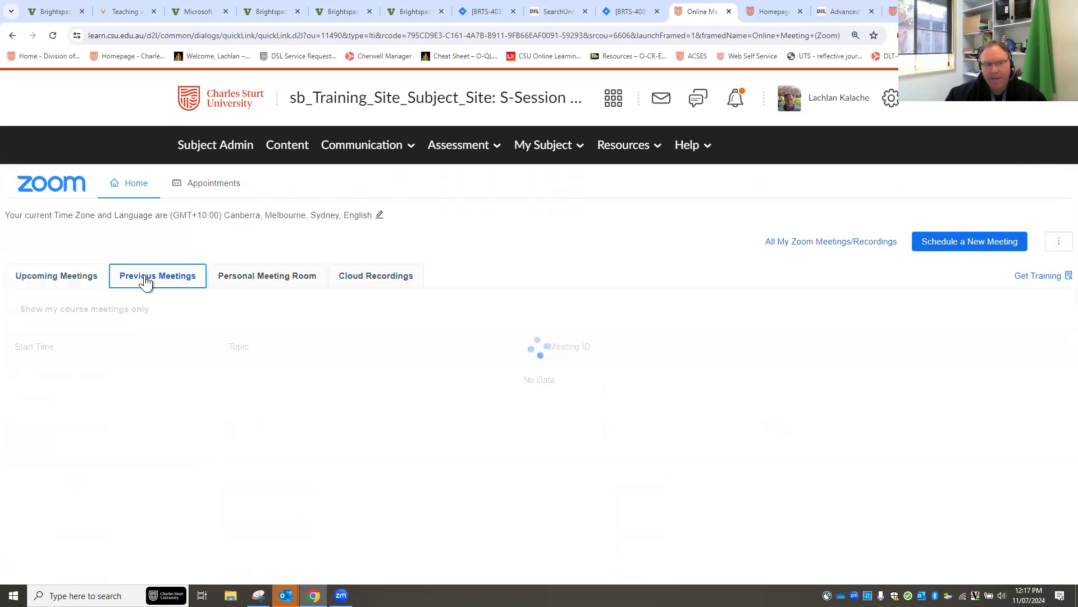
pyautogui.scroll(-1, 232, 428)
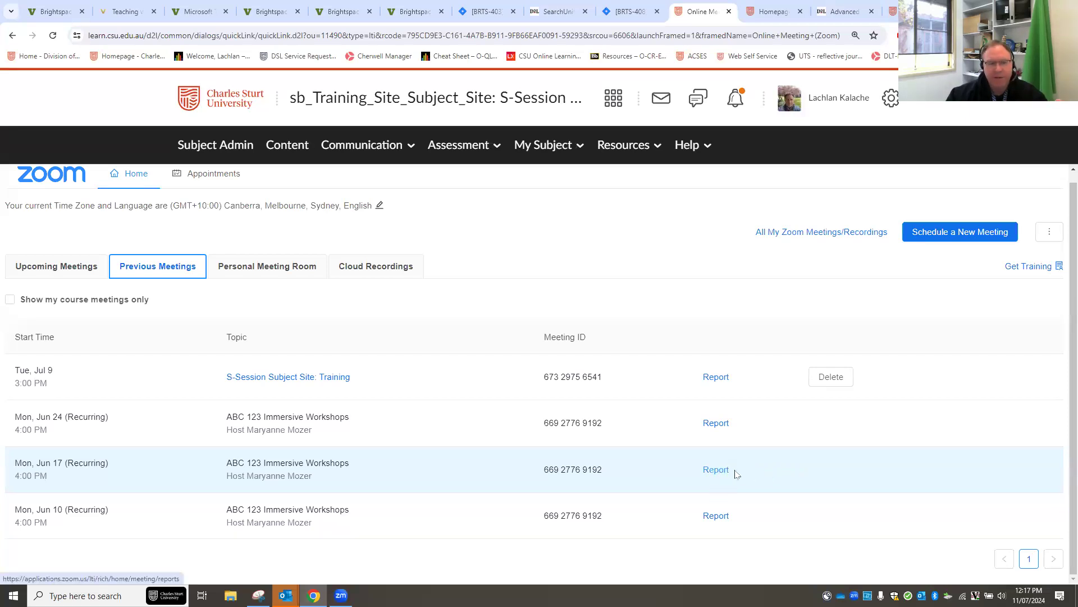
pyautogui.click(376, 274)
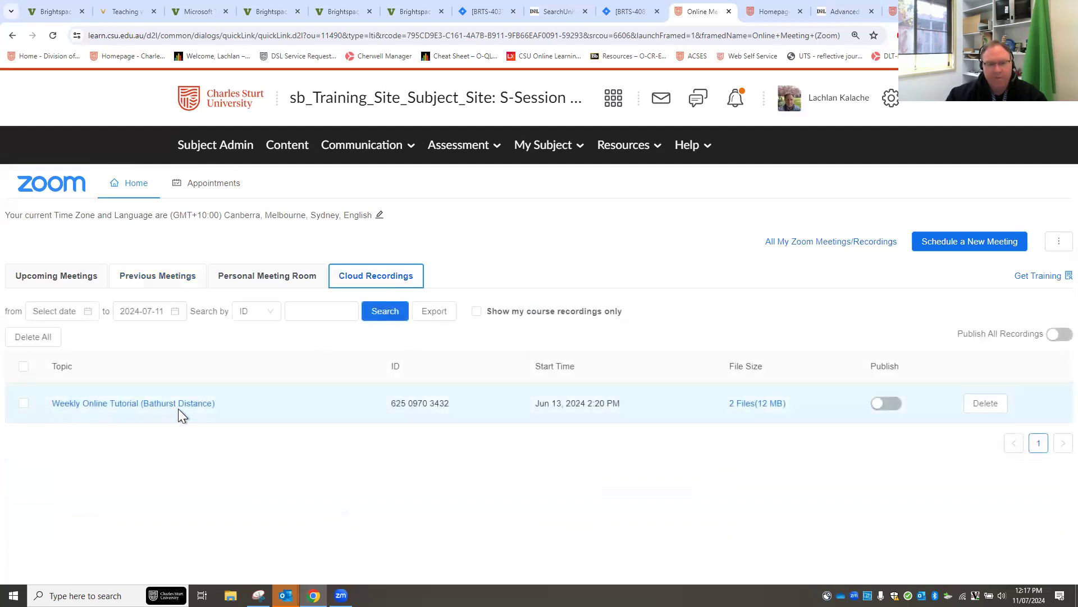
# Open the Weekly Online Tutorial (Bathurst Distance) recording details and briefly view its Recording Analytics chart.
pyautogui.click(100, 405)
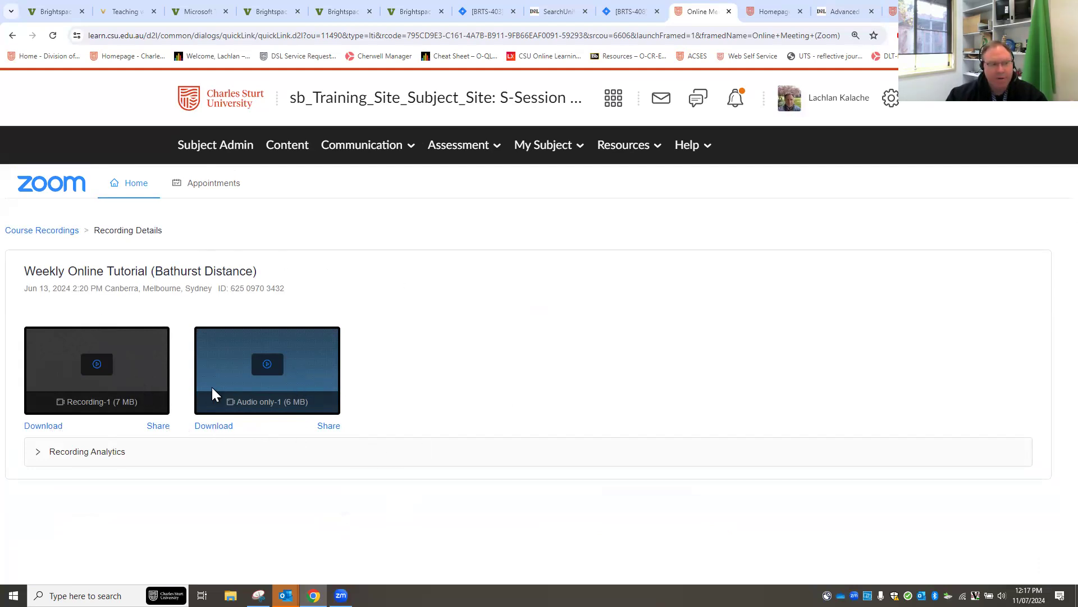
pyautogui.click(38, 452)
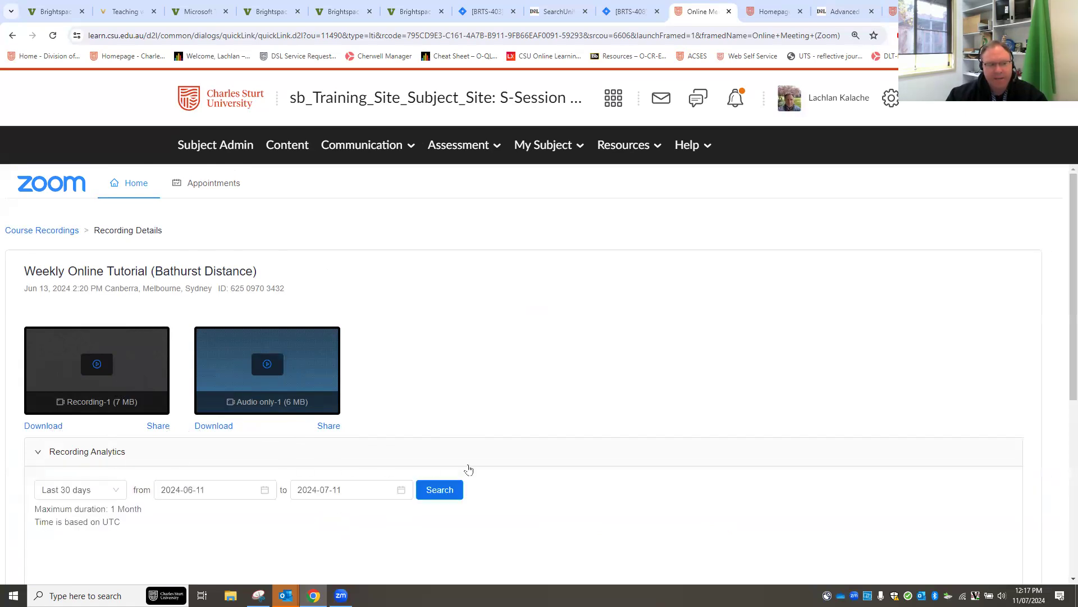
pyautogui.scroll(-2, 523, 497)
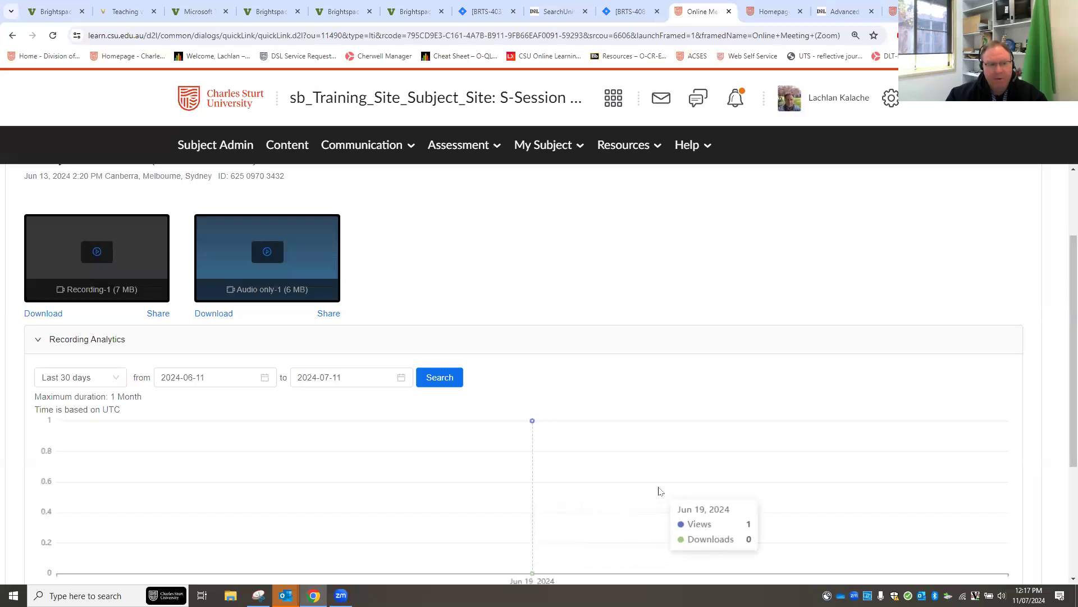
pyautogui.scroll(2, 660, 491)
pyautogui.click(36, 456)
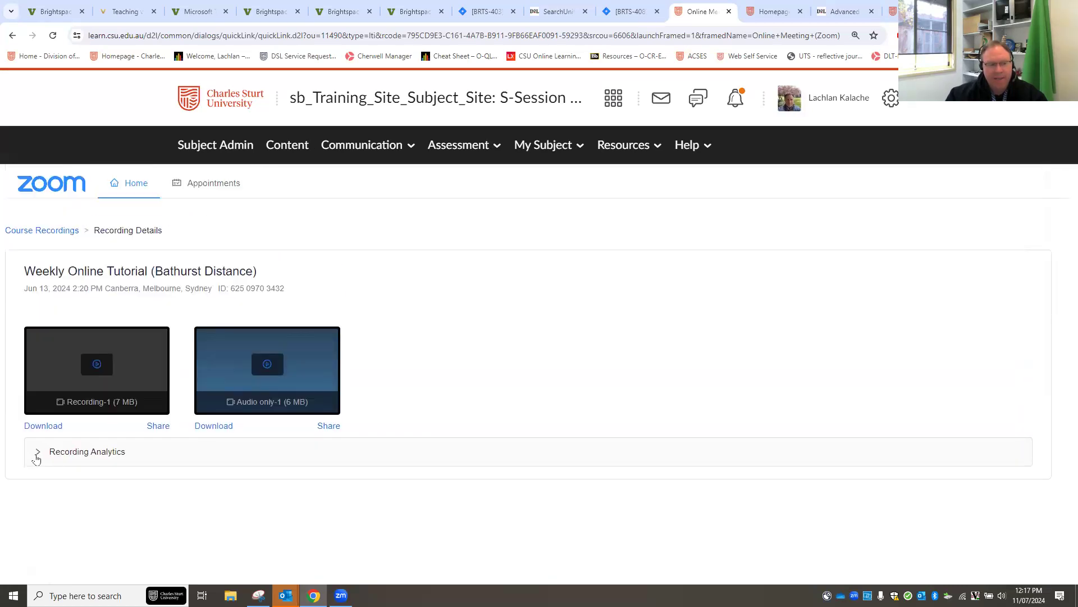
# Turn off Publish All Recordings, publish only the Bathurst Distance recording, then show Upcoming Meetings.
pyautogui.click(53, 231)
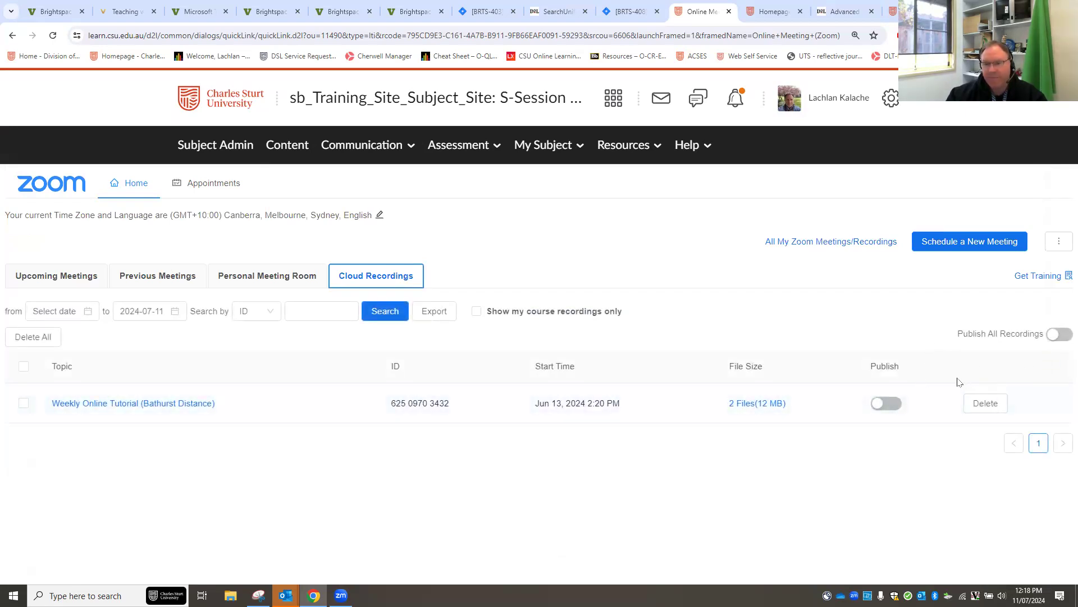
pyautogui.click(1054, 336)
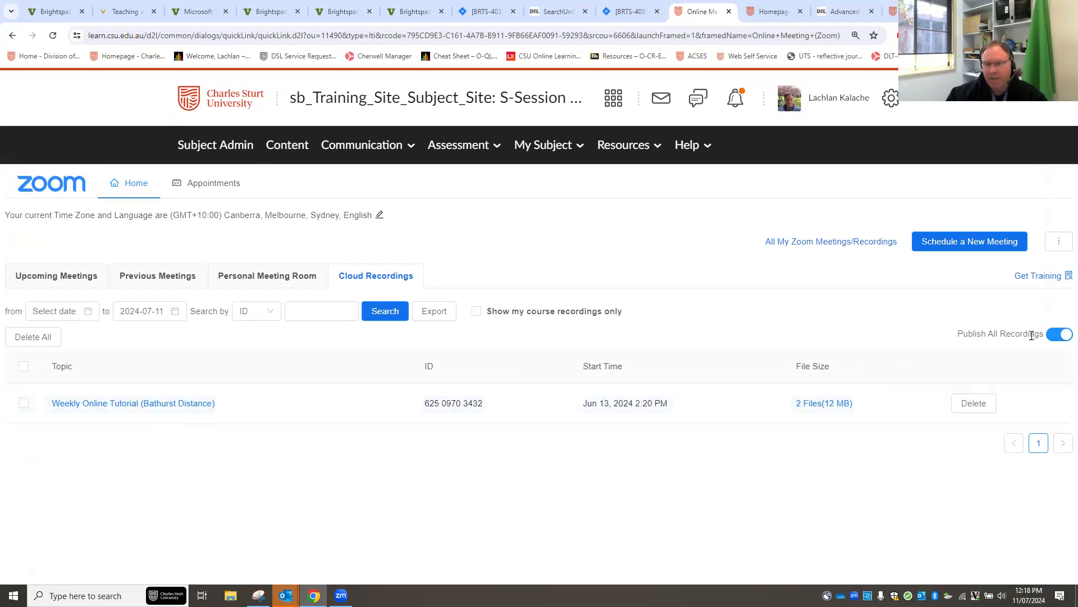
pyautogui.click(1065, 337)
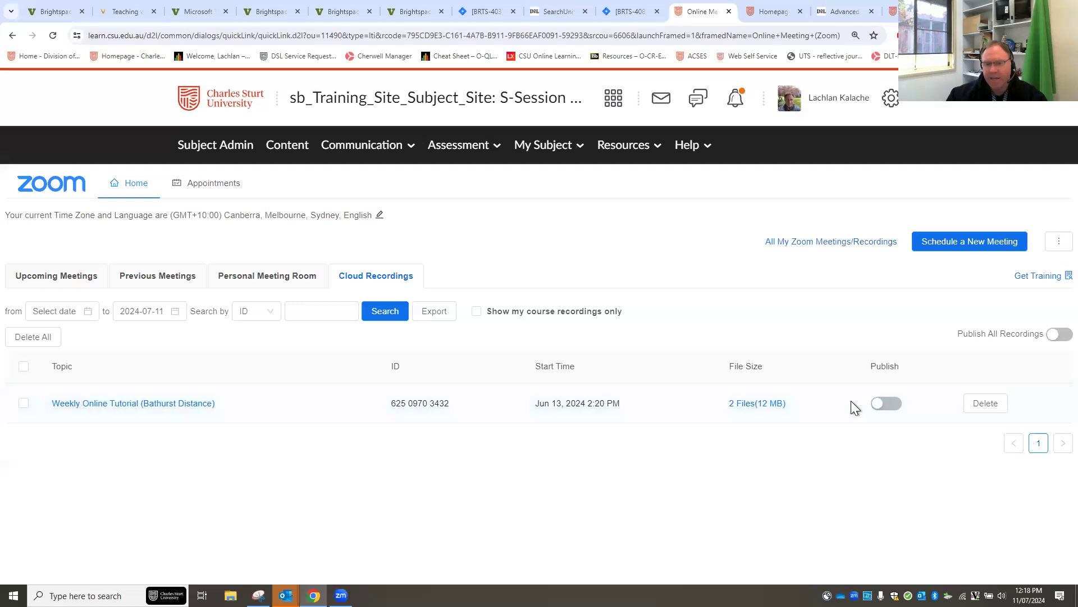
pyautogui.click(884, 405)
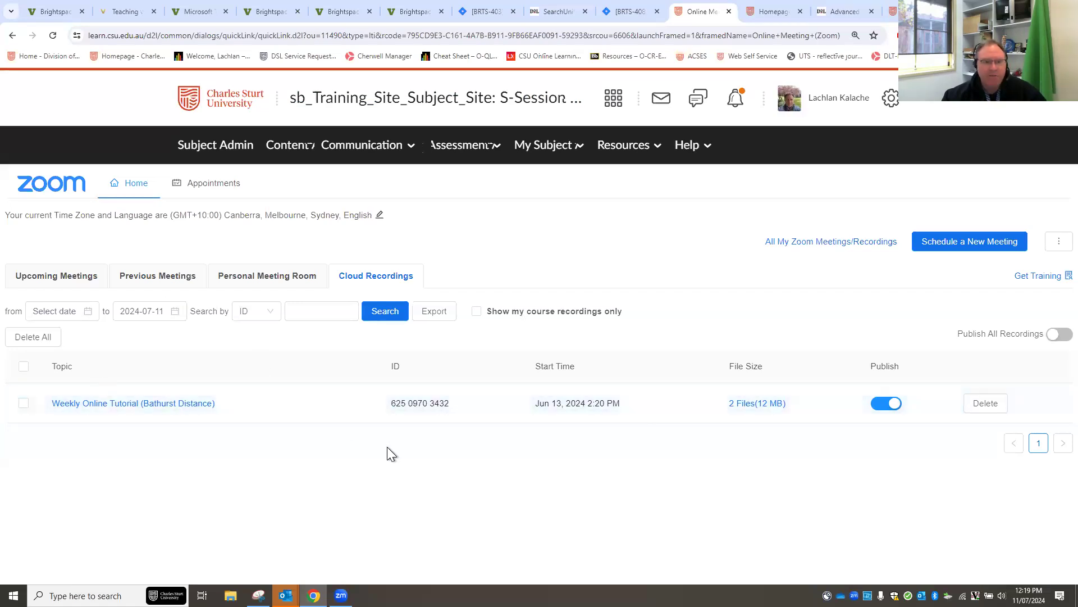
pyautogui.click(65, 279)
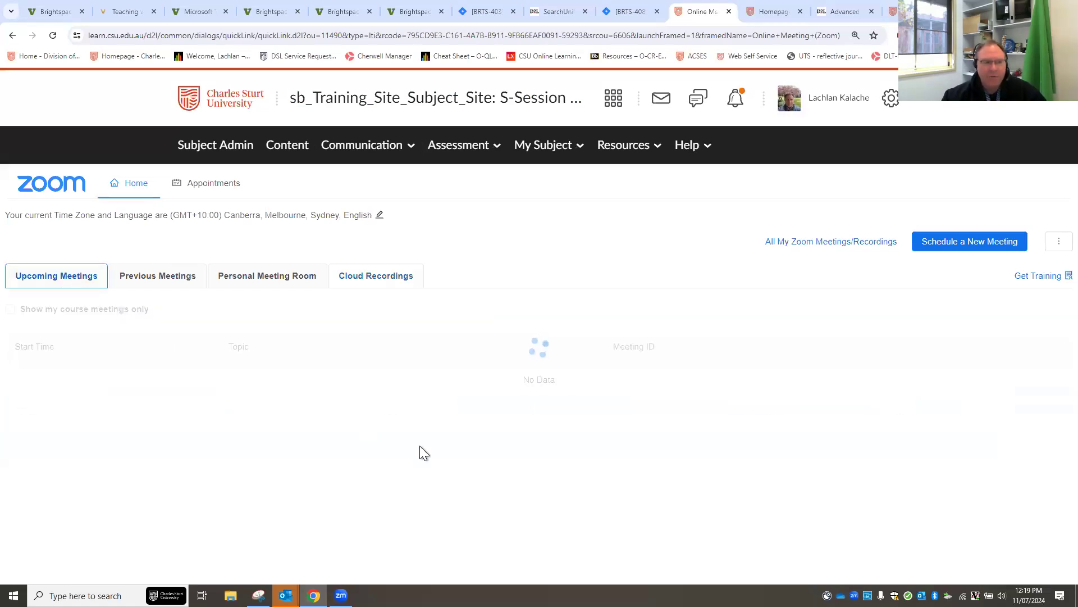
# Glance at the Communication menu, then go to the S-Session Subject Site: Training homepage.
pyautogui.click(384, 150)
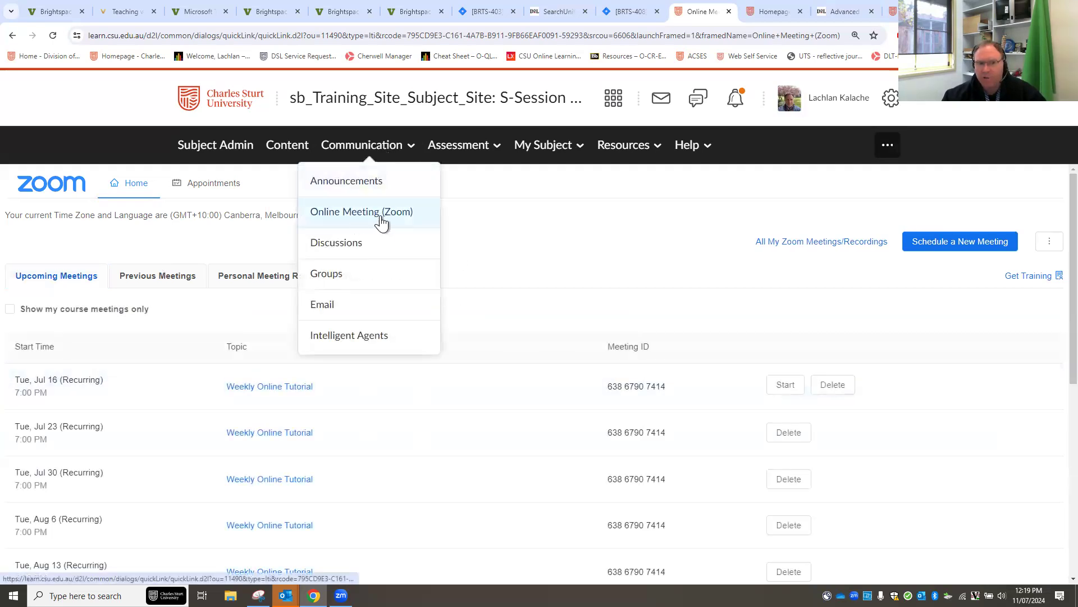
pyautogui.click(613, 249)
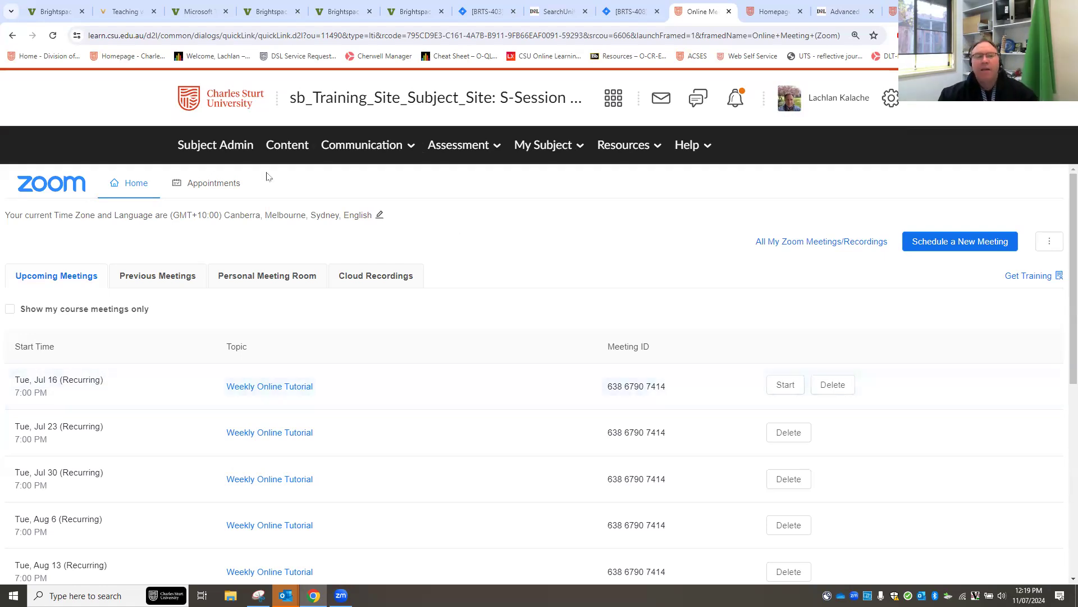
pyautogui.click(398, 106)
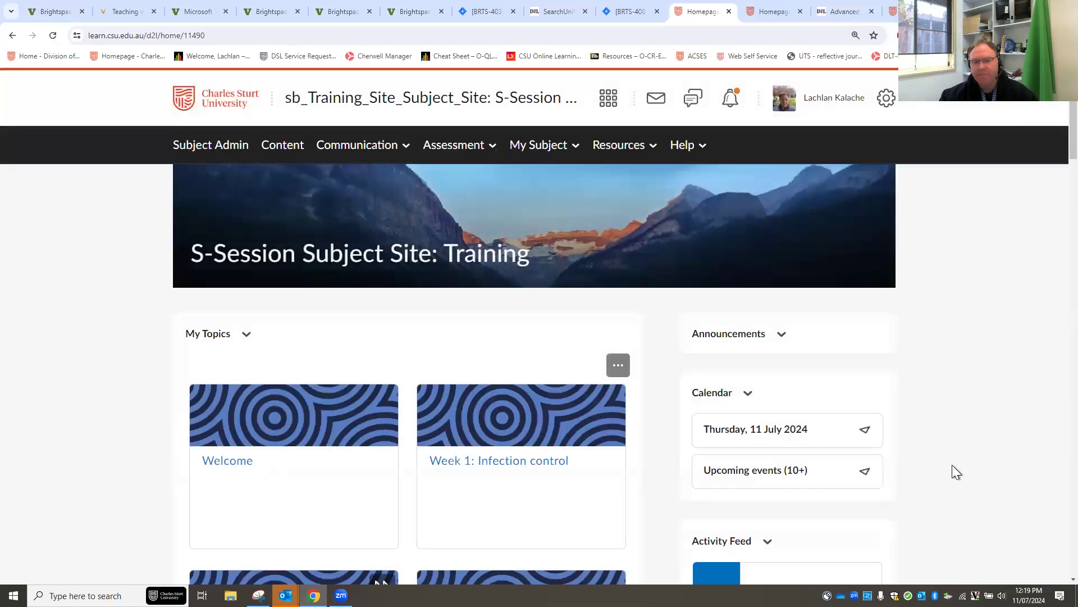
# In the homepage calendar, pick 16 July and open its 7:00 PM Weekly Online Tutorial event.
pyautogui.scroll(-2, 914, 446)
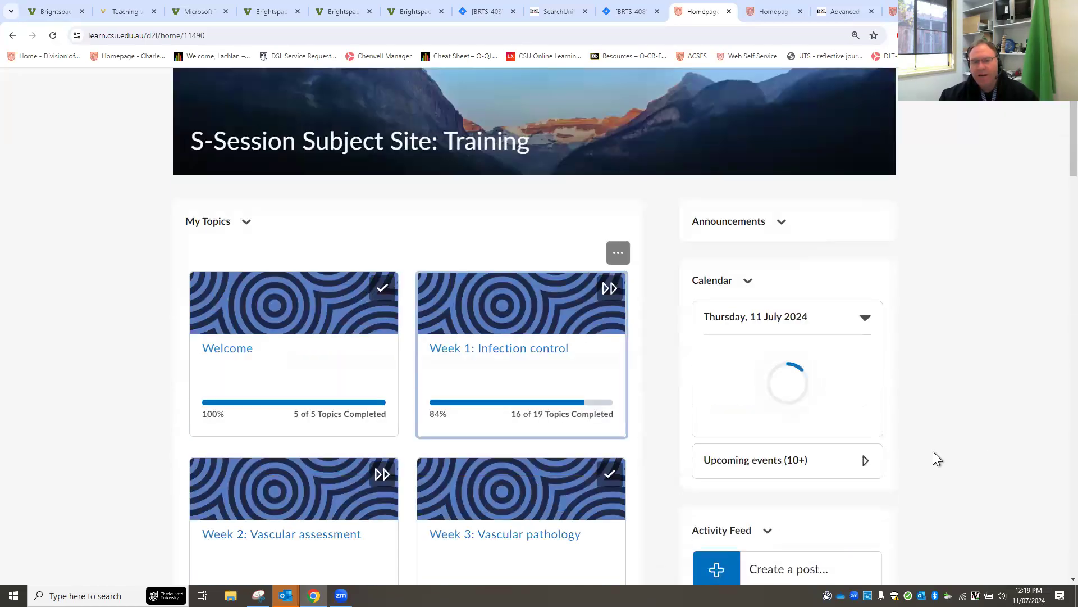
pyautogui.scroll(-2, 876, 424)
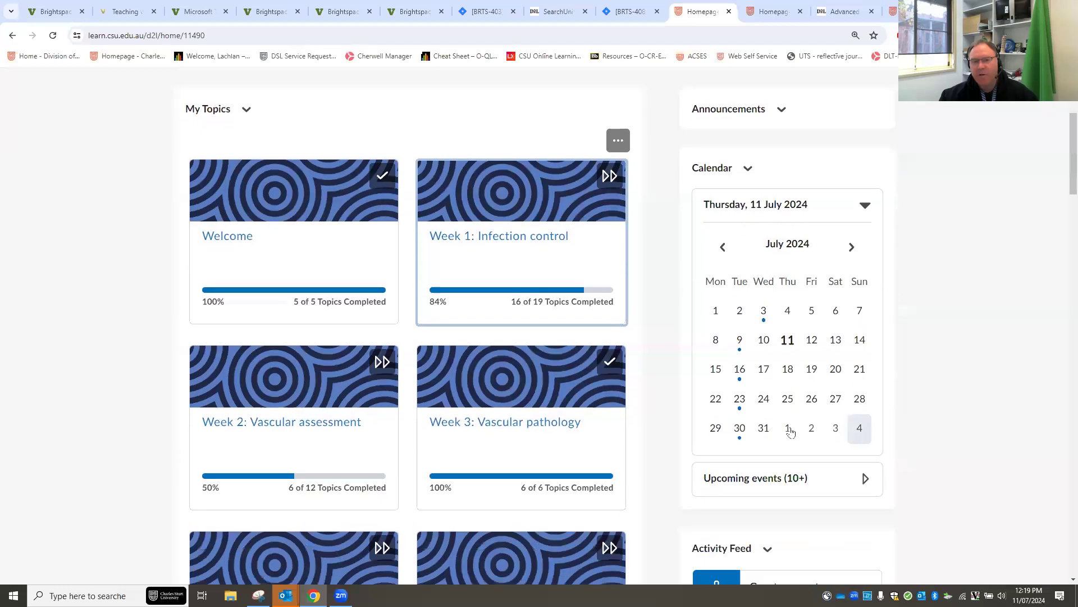
pyautogui.click(740, 370)
pyautogui.scroll(-2, 875, 446)
pyautogui.click(844, 371)
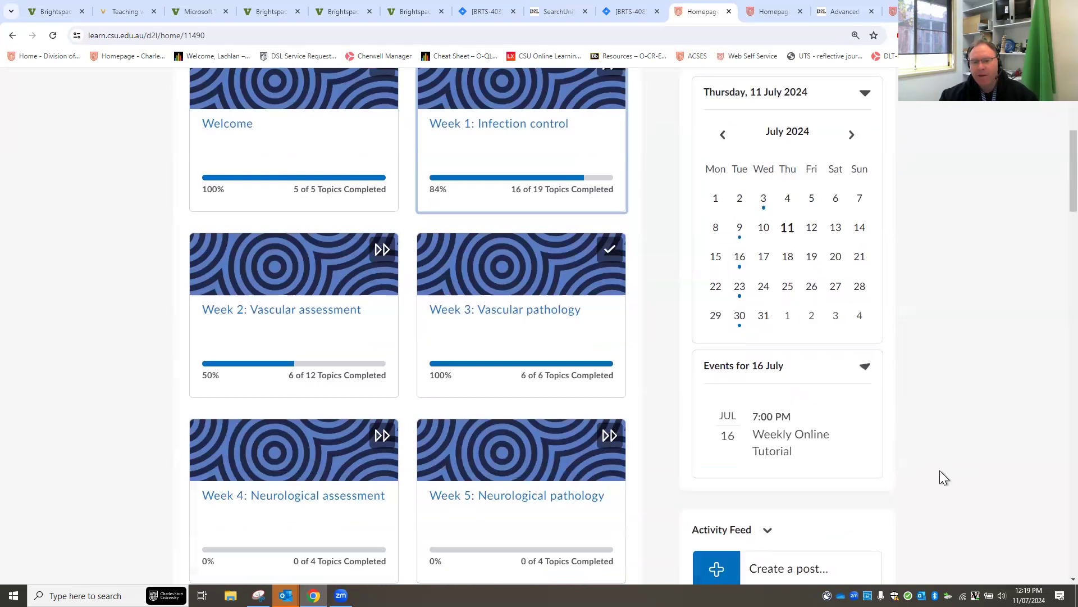
pyautogui.scroll(-1, 895, 508)
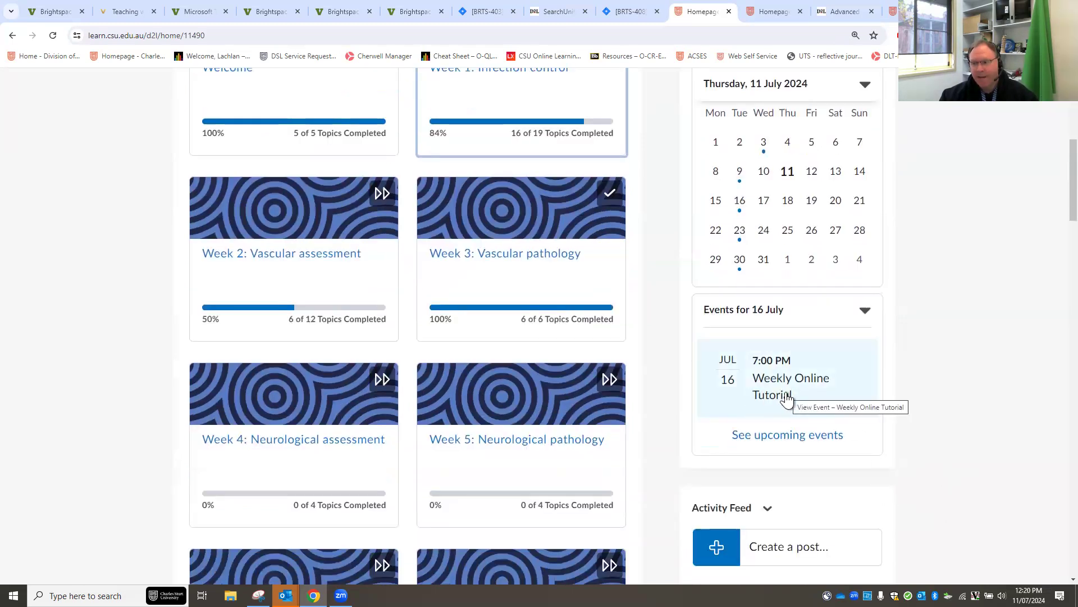
pyautogui.click(780, 394)
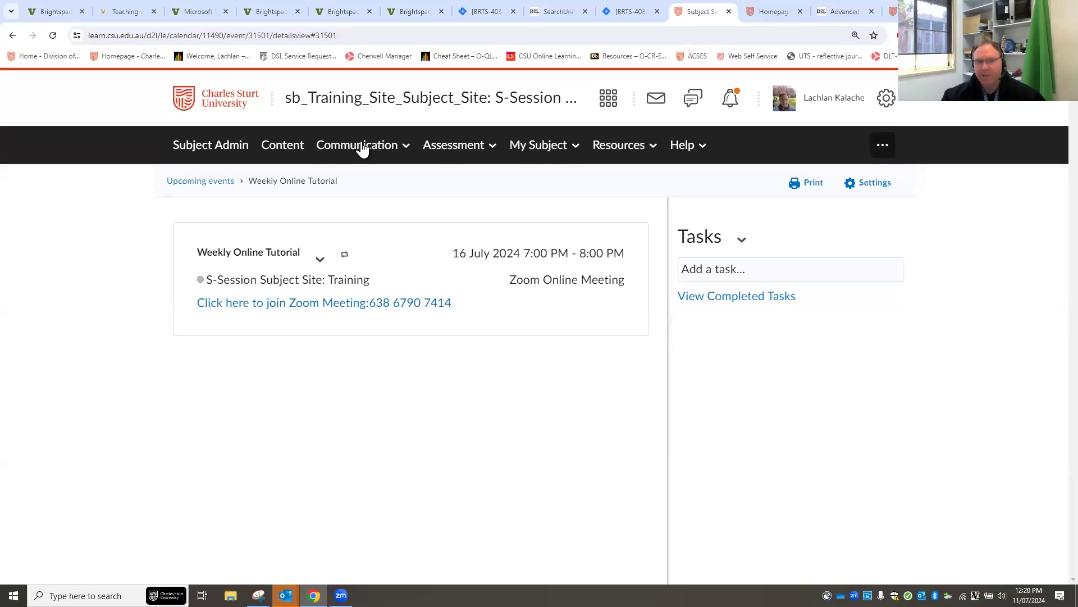
# Edit the tutorial event and limit its attendees to the Bathurst Distance section.
pyautogui.click(320, 268)
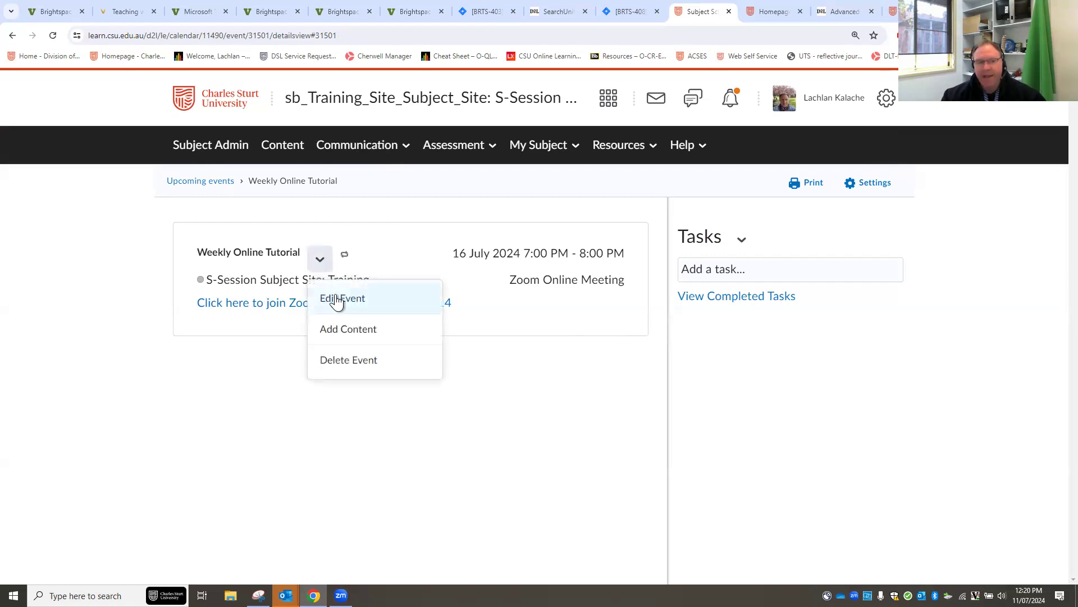
pyautogui.click(337, 300)
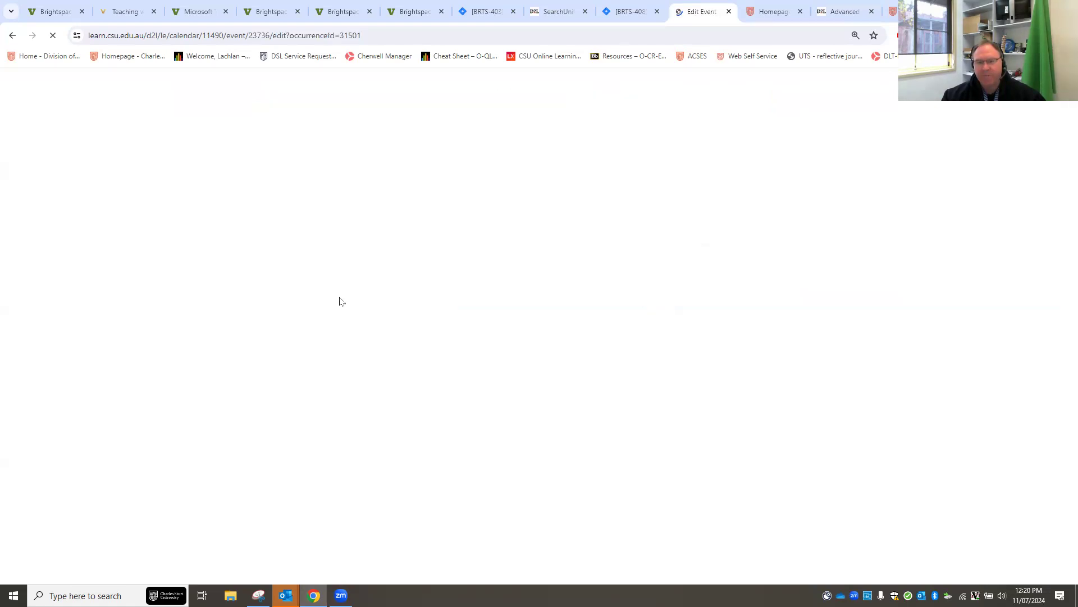
pyautogui.scroll(-4, 664, 401)
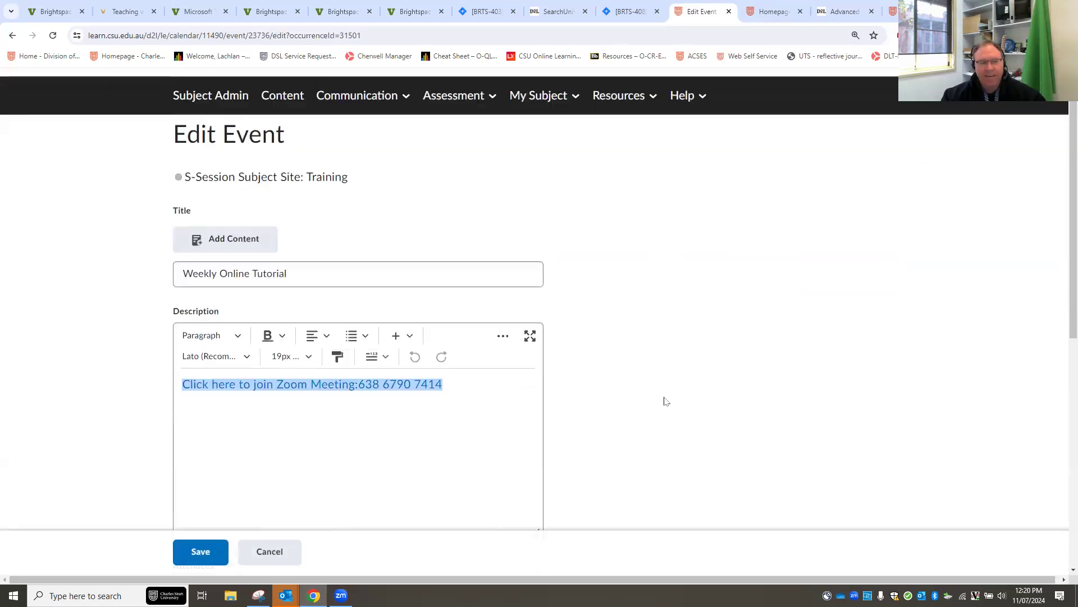
pyautogui.scroll(-1, 665, 401)
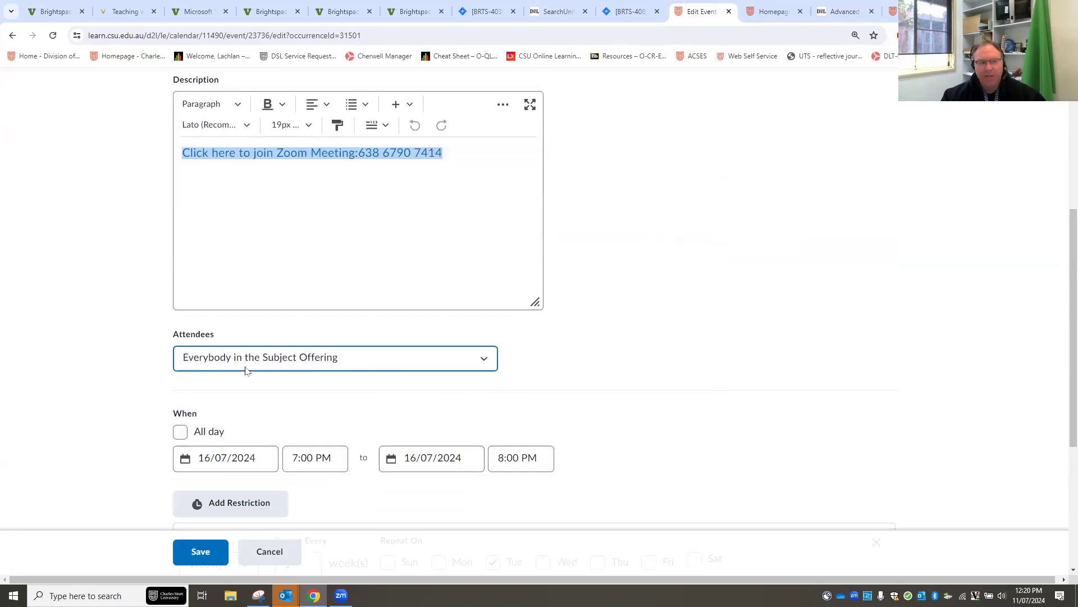
pyautogui.click(369, 360)
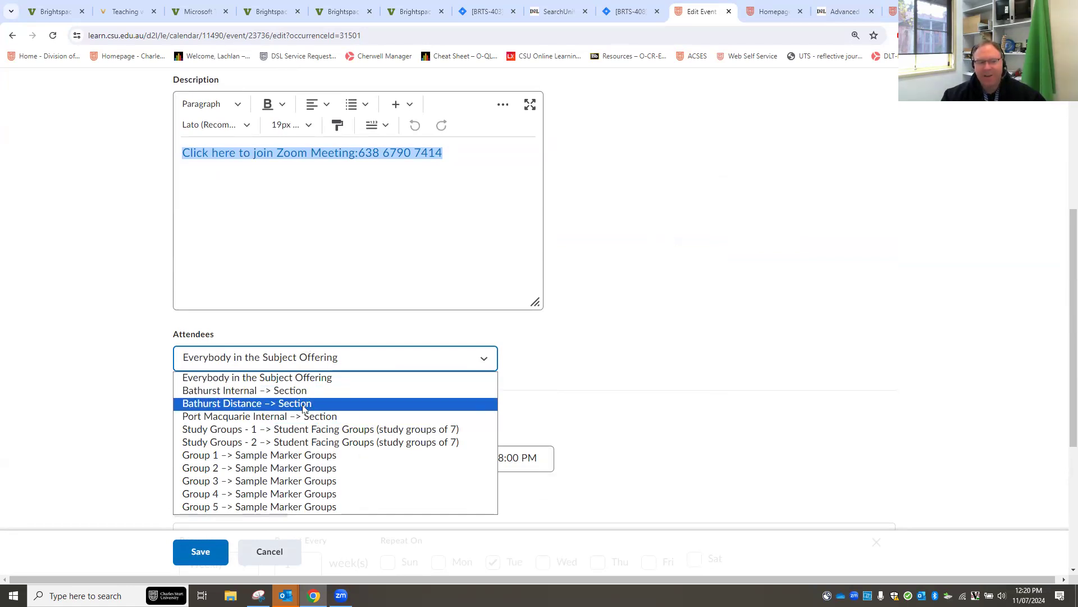
pyautogui.click(303, 404)
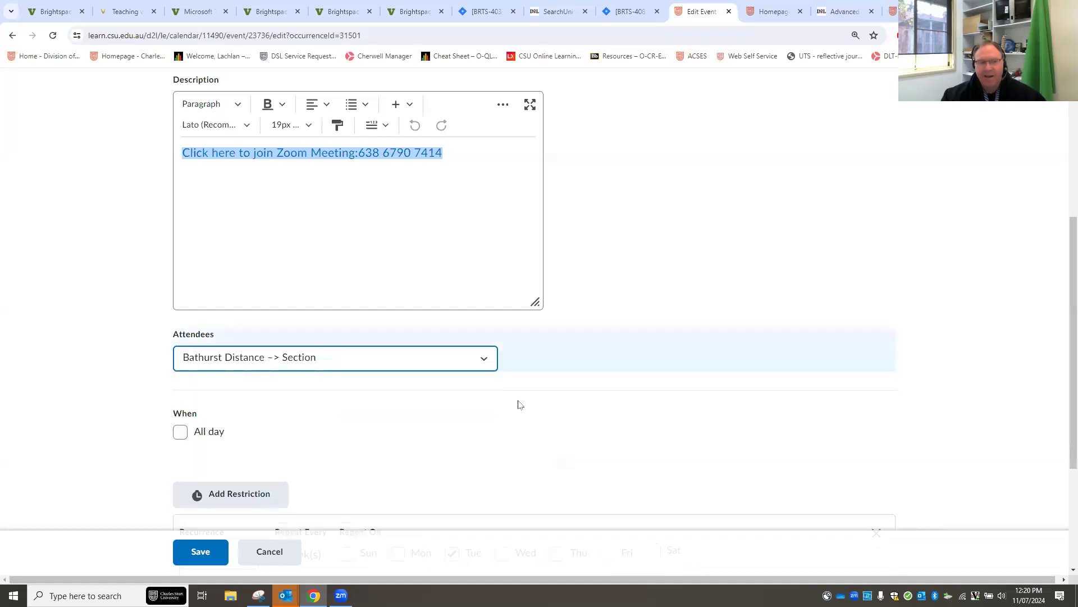
# Rename the event to 'Weekly Online Tutorial (BD)' by appending (BD) to the title.
pyautogui.scroll(4, 522, 390)
pyautogui.click(318, 271)
pyautogui.write('(BD)')
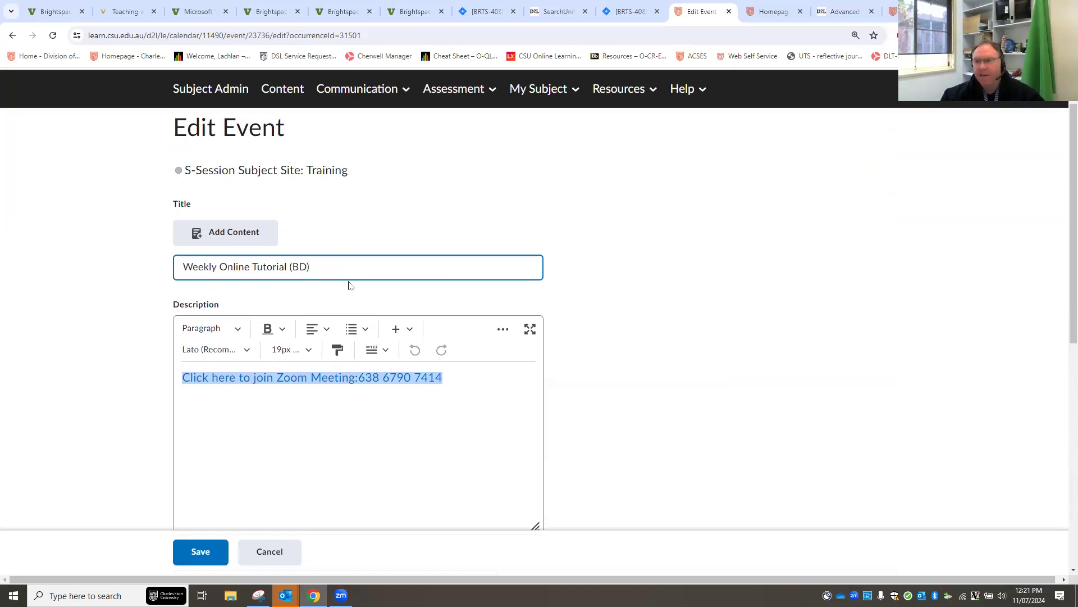
pyautogui.click(634, 384)
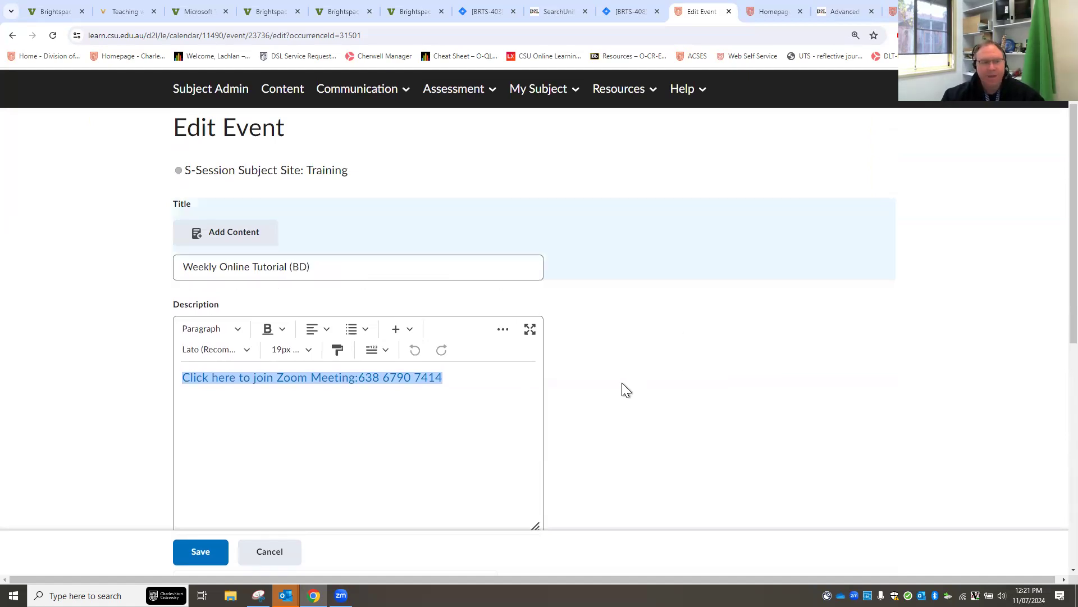
# Save the edited event, bringing up the apply-to-series prompt.
pyautogui.scroll(-4, 622, 388)
pyautogui.scroll(-1, 633, 406)
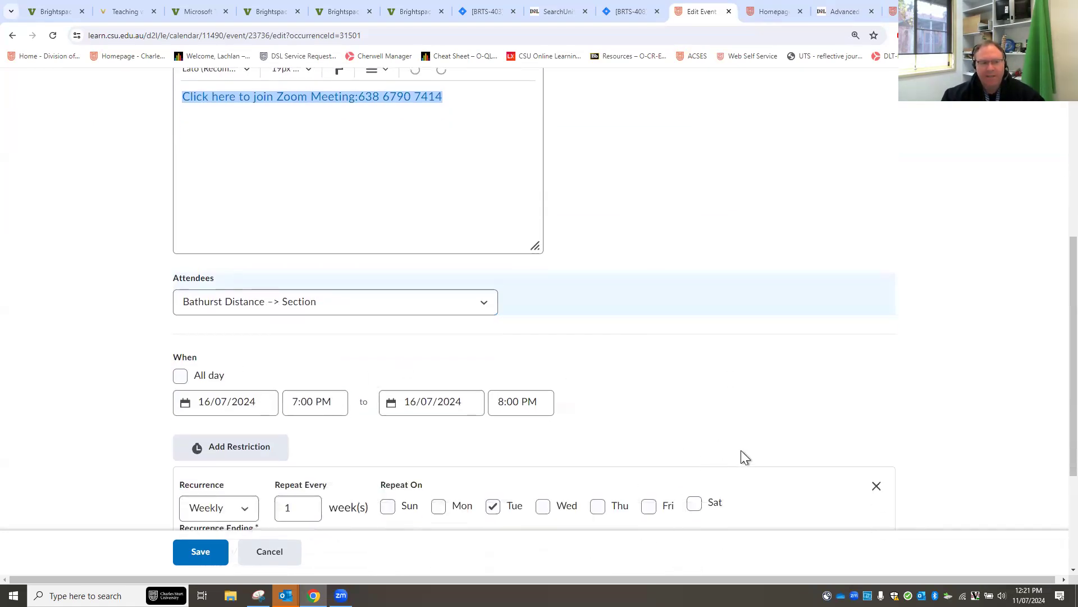
pyautogui.scroll(-3, 723, 439)
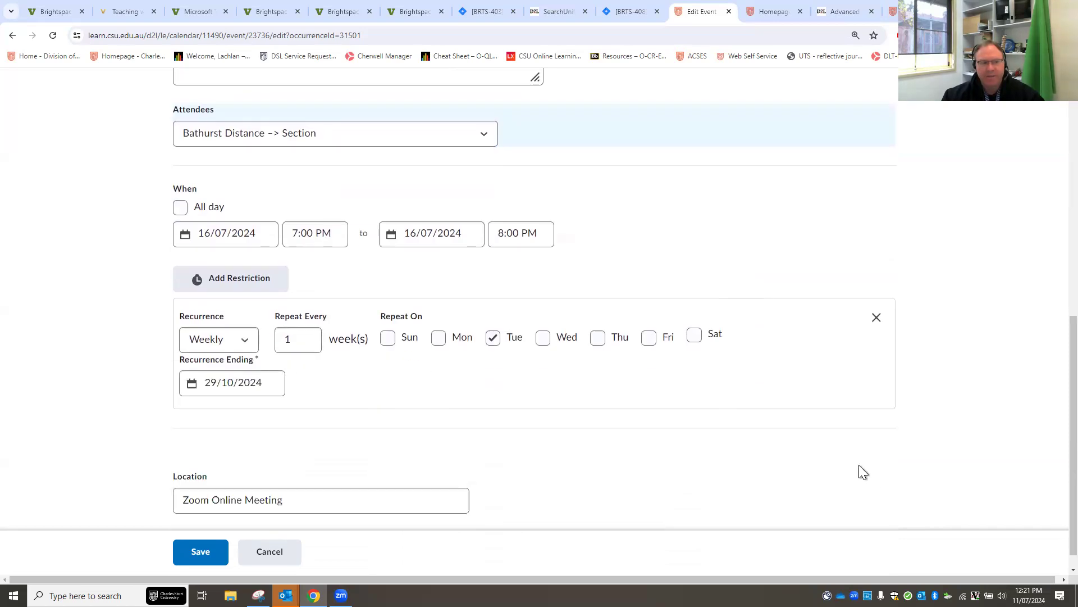
pyautogui.scroll(-1, 730, 460)
pyautogui.click(276, 490)
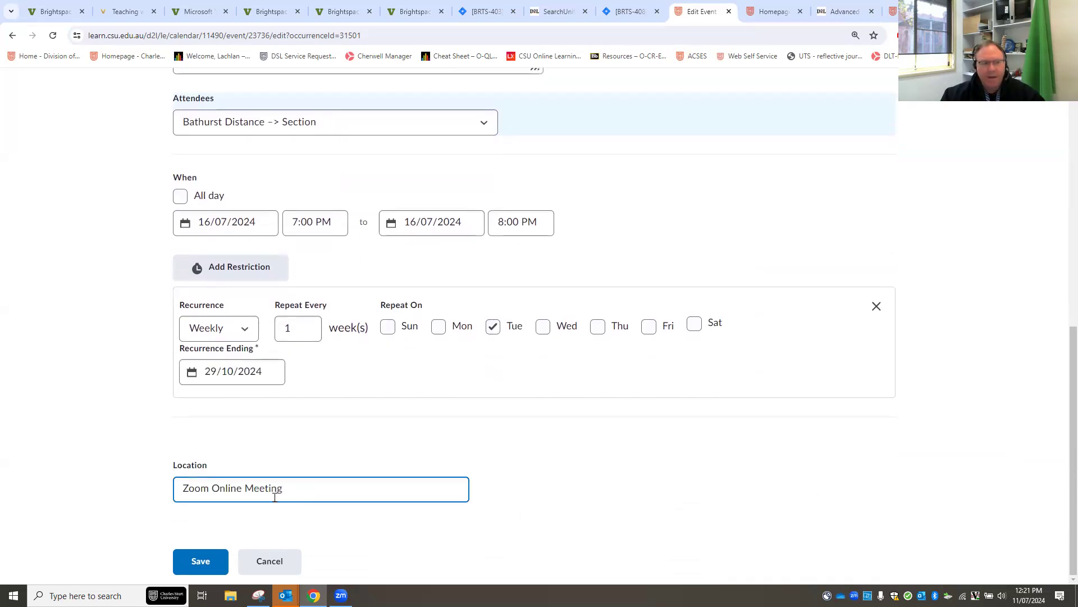
pyautogui.press('Tab')
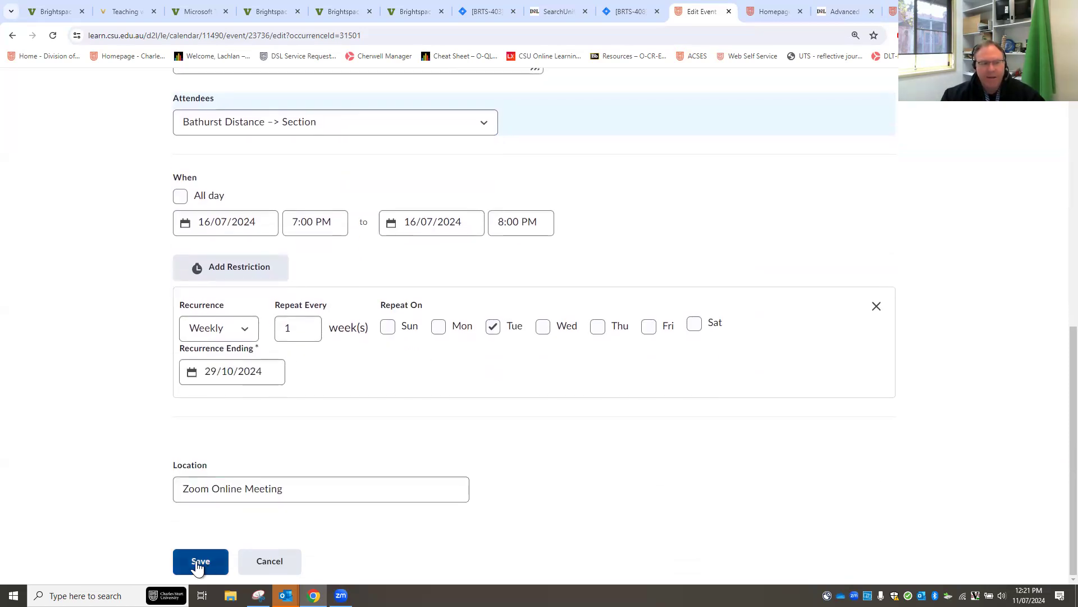
pyautogui.press('Return')
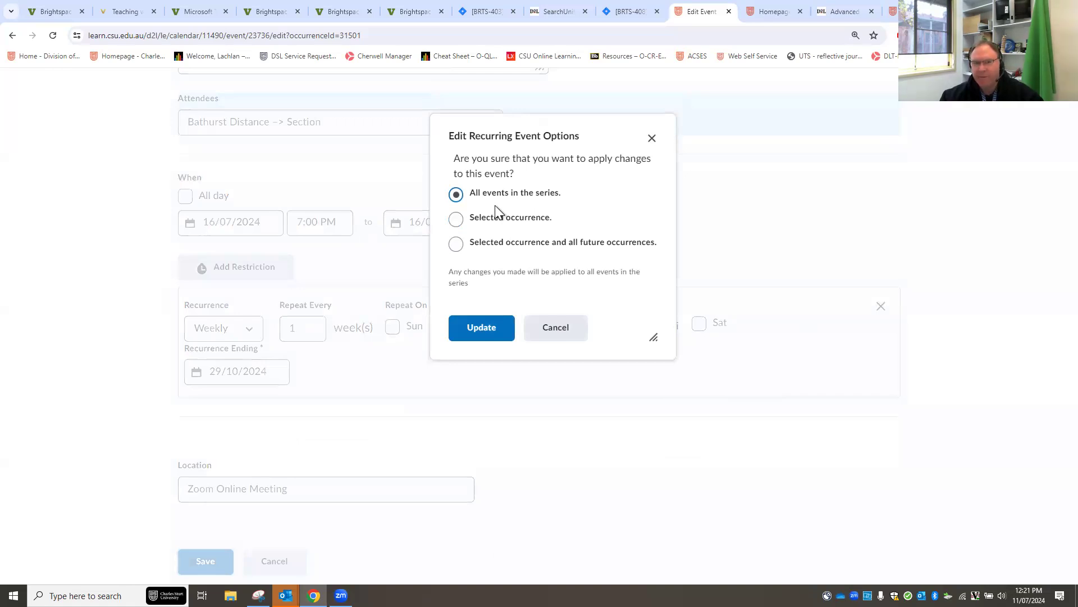
# Apply the changes to every event in the series, then bring up the Communication tools list.
pyautogui.click(481, 330)
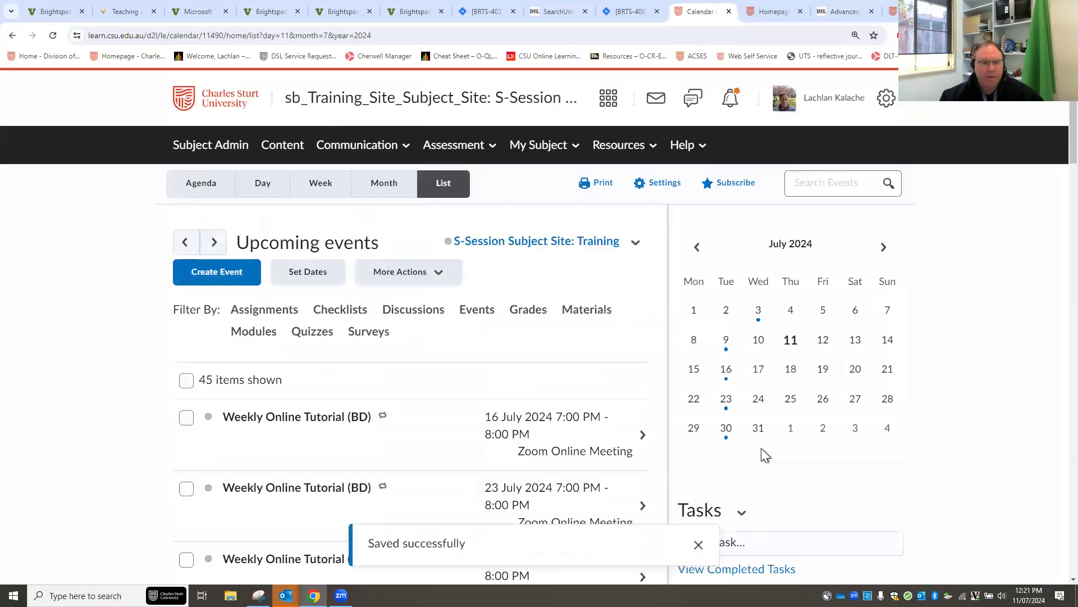
pyautogui.scroll(-2, 438, 483)
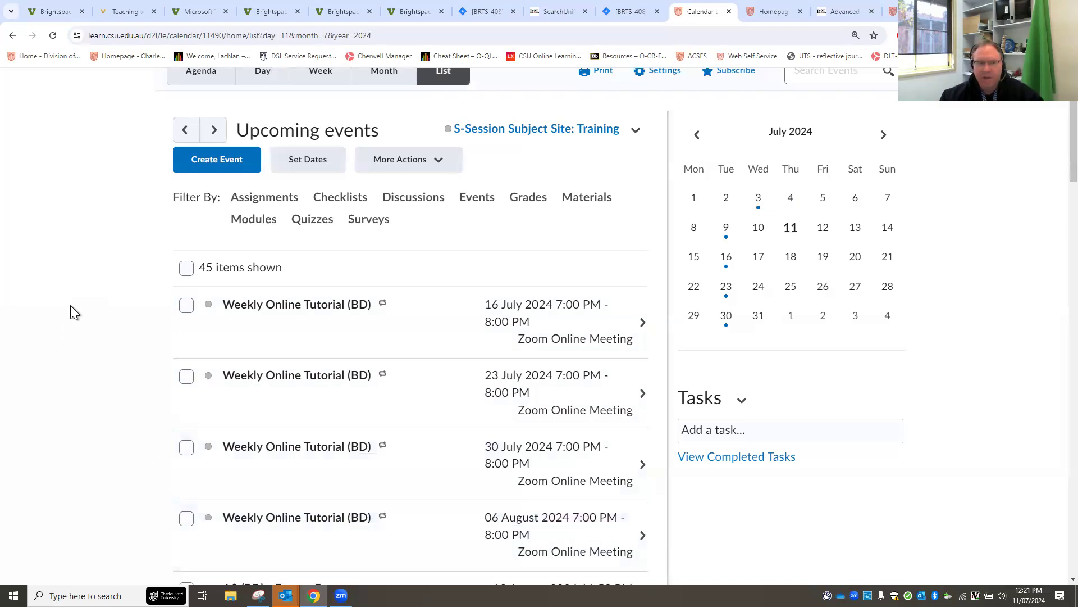
pyautogui.scroll(2, 49, 309)
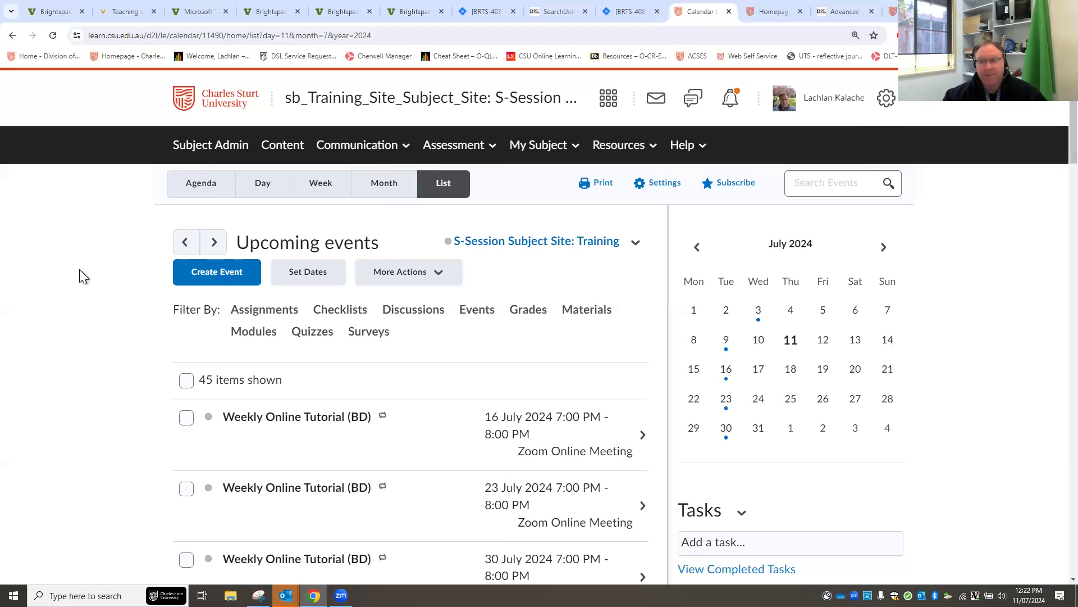
pyautogui.click(371, 148)
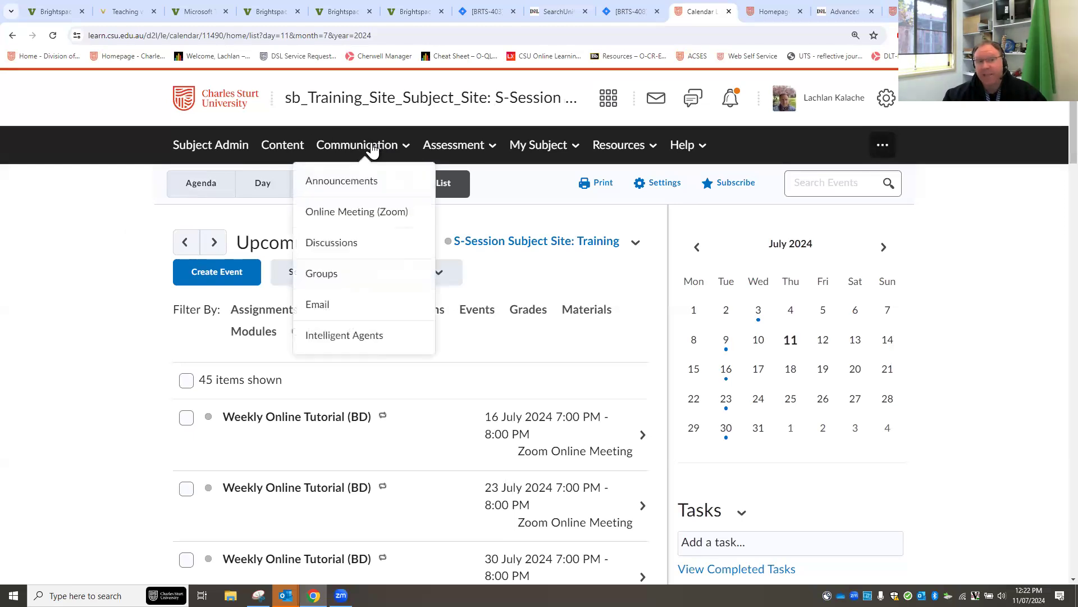
# Go to Online Meeting (Zoom) and highlight the first Weekly Online Tutorial's Meeting ID.
pyautogui.click(337, 218)
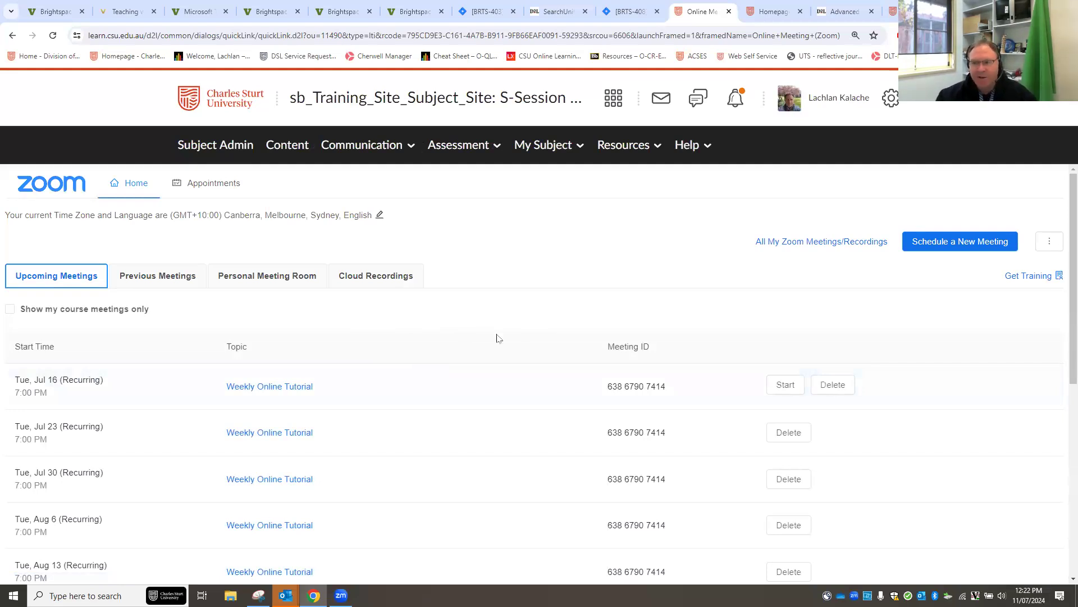
pyautogui.scroll(-1, 412, 450)
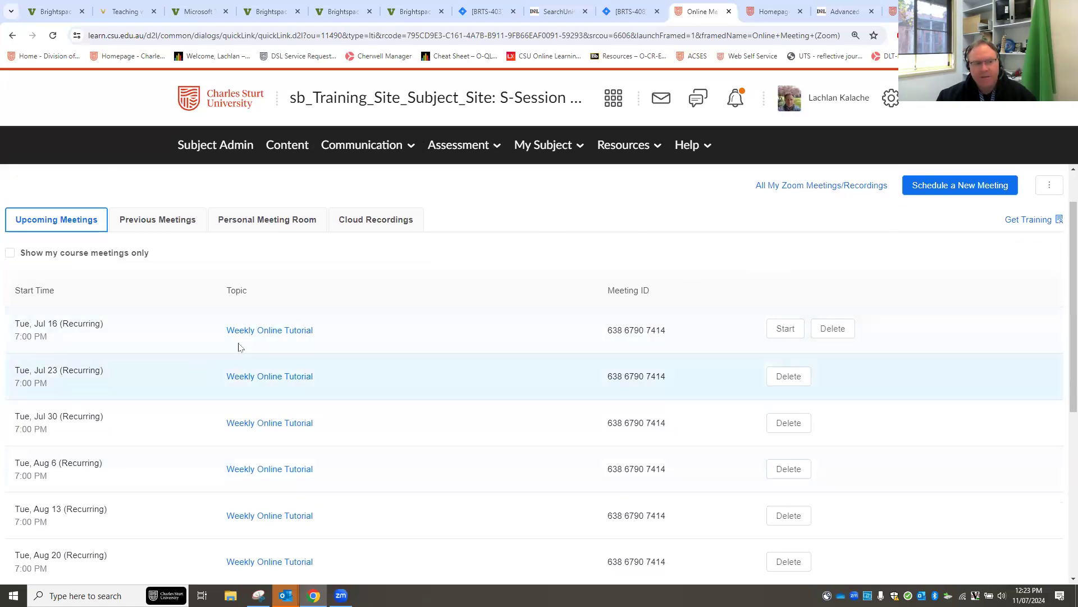
pyautogui.moveTo(668, 334); pyautogui.dragTo(604, 339)
pyautogui.hotkey('ctrl', 'c')
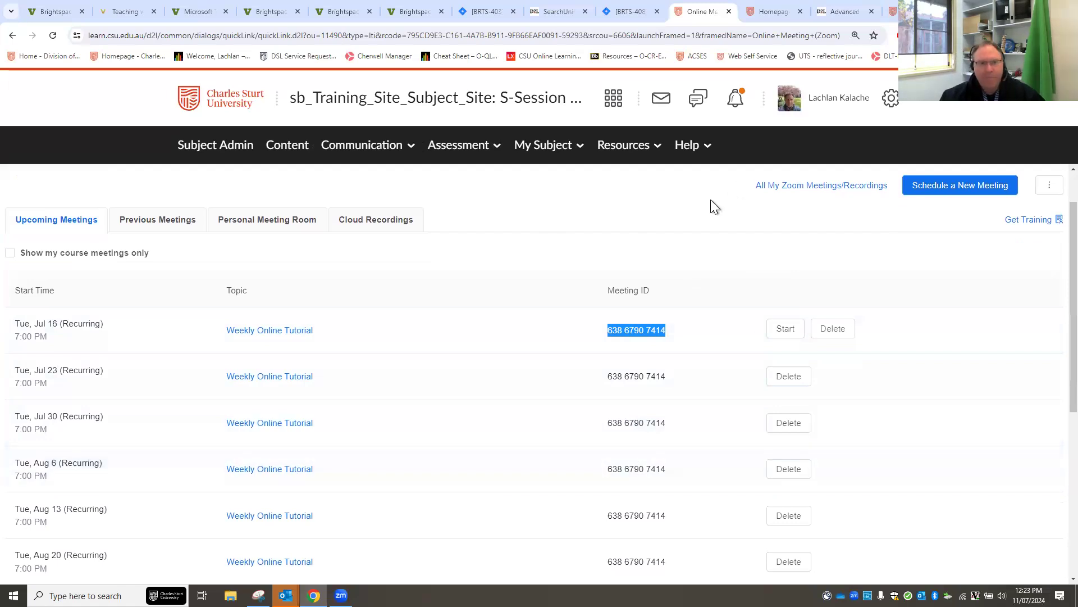
# Open the Lachlan Sandbox subject in a new browser tab and switch to it.
pyautogui.click(616, 102)
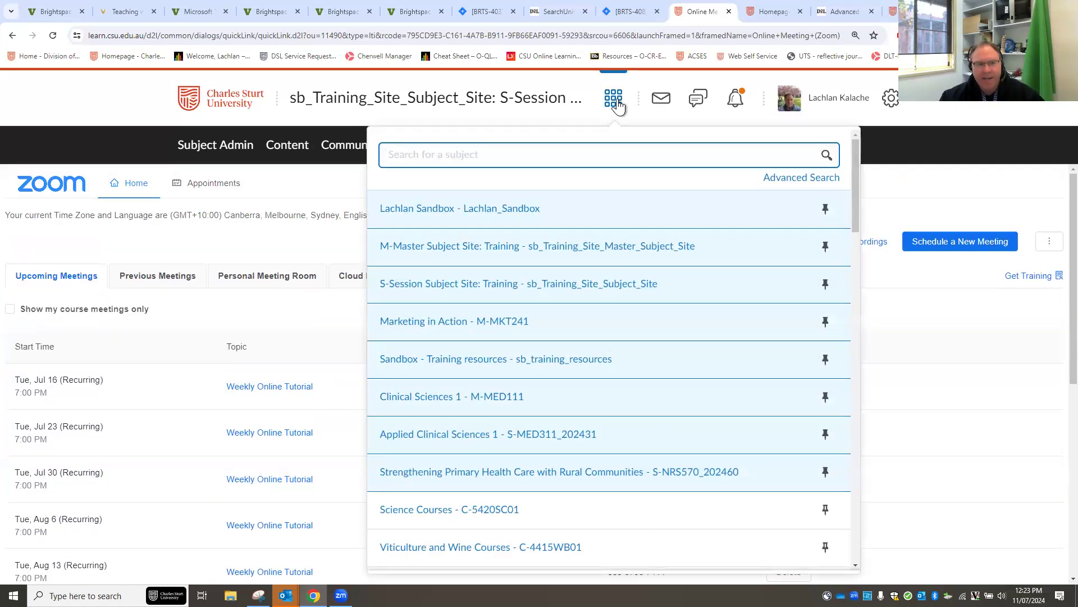
pyautogui.rightClick(497, 216)
pyautogui.click(514, 222)
pyautogui.click(720, 13)
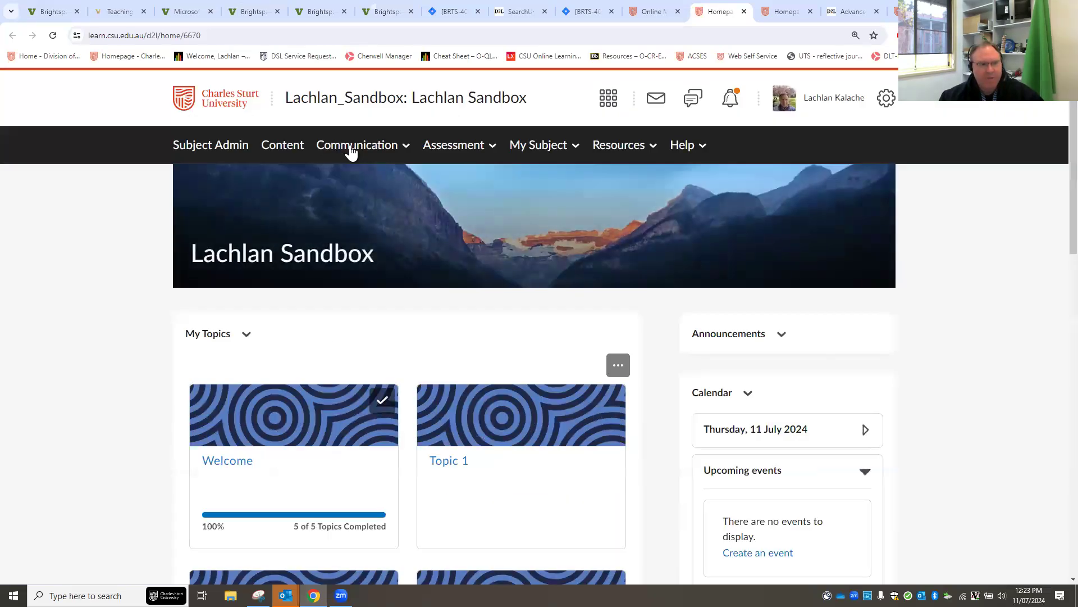
# Go to the sandbox's Online Meeting (Zoom) page and show its extra meeting options.
pyautogui.click(344, 147)
pyautogui.click(366, 215)
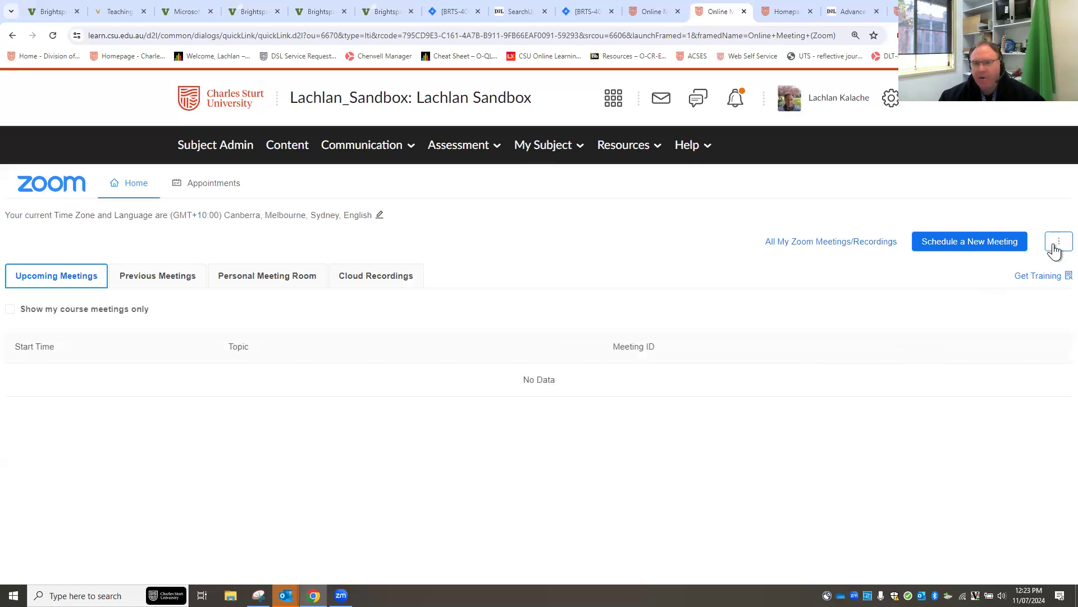
pyautogui.click(1055, 247)
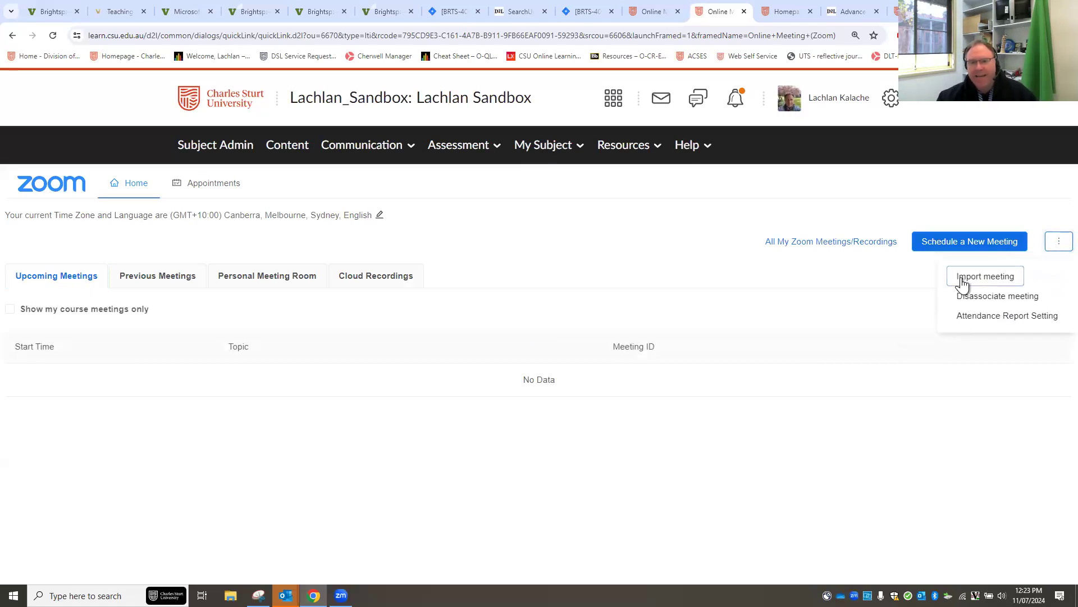
# Import the Weekly Online Tutorial into the sandbox using the copied meeting ID.
pyautogui.click(986, 278)
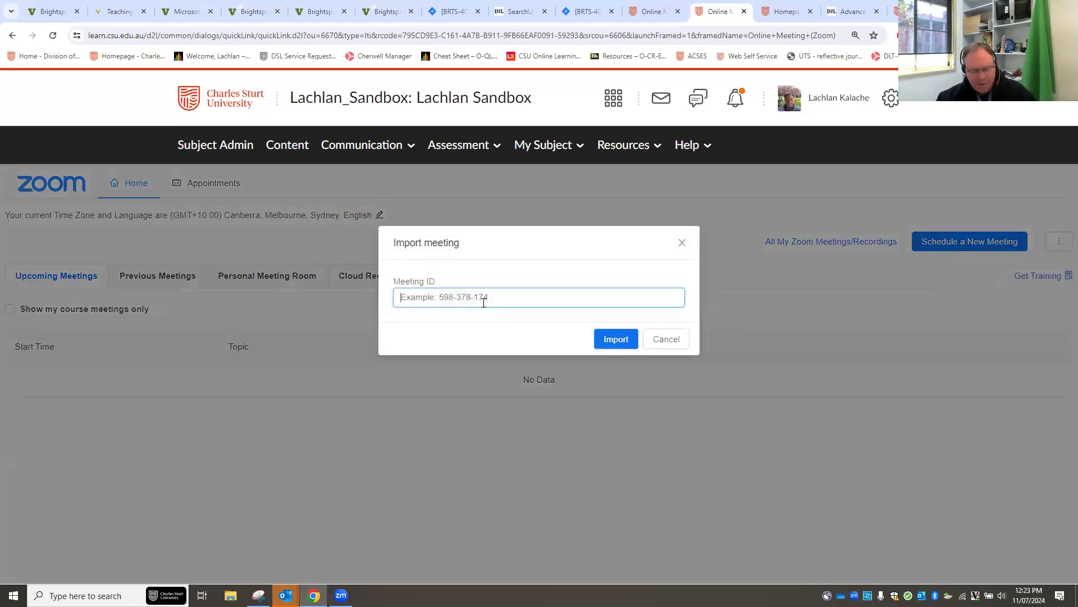
pyautogui.hotkey('ctrl', 'v')
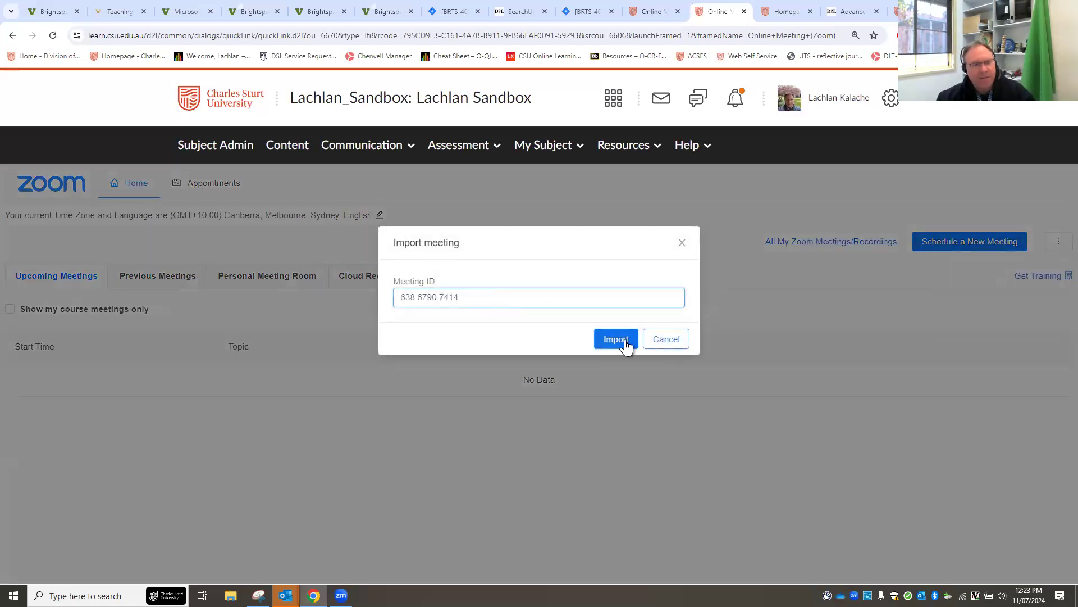
pyautogui.click(615, 340)
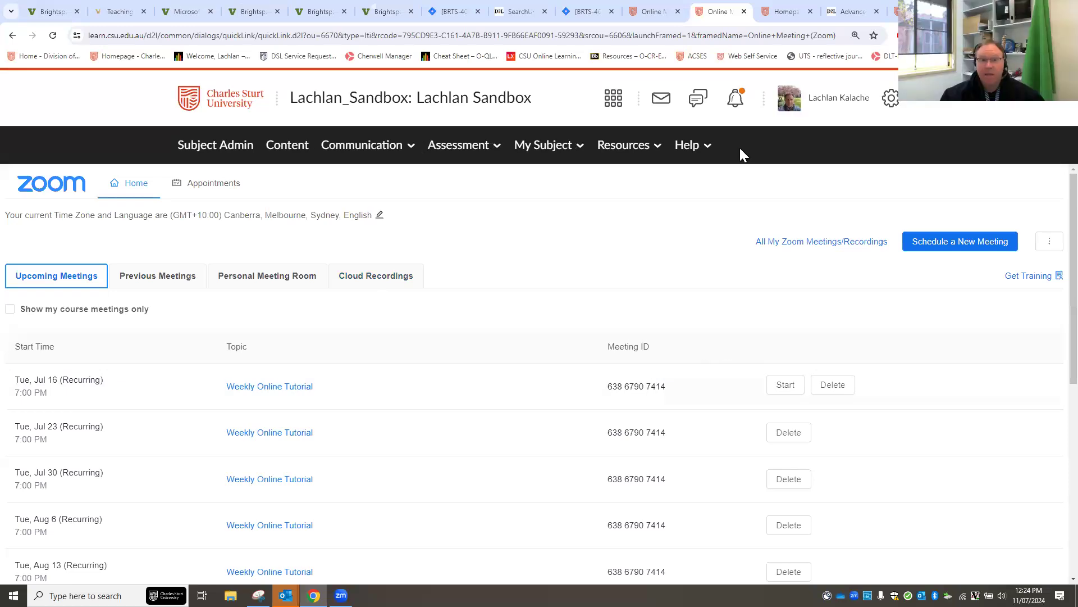
pyautogui.click(650, 13)
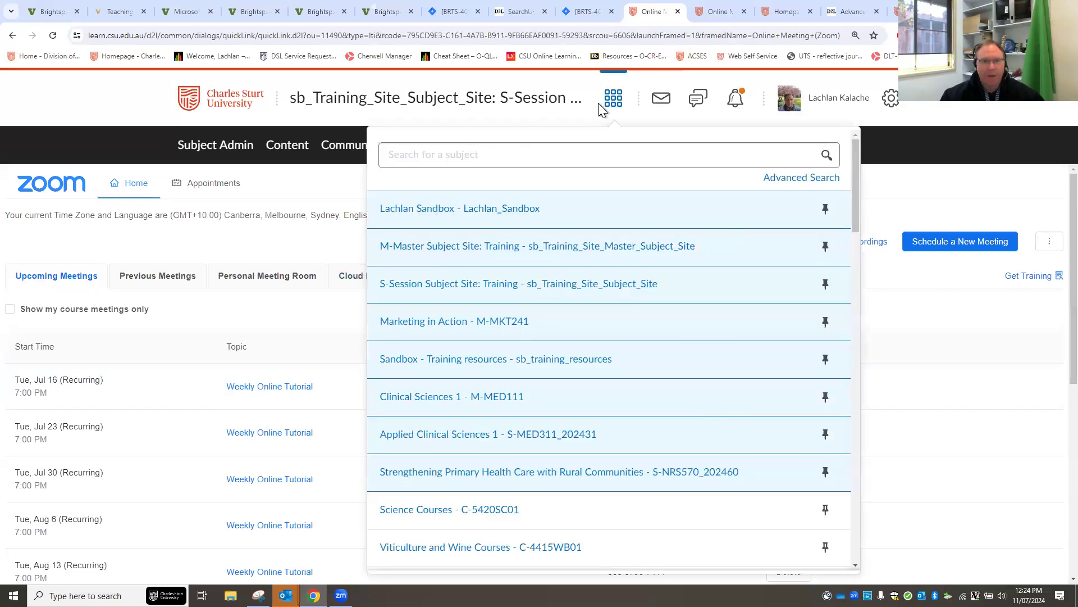
# Return to the training subject's Zoom tab and open the subject's homepage.
pyautogui.click(705, 11)
pyautogui.click(781, 12)
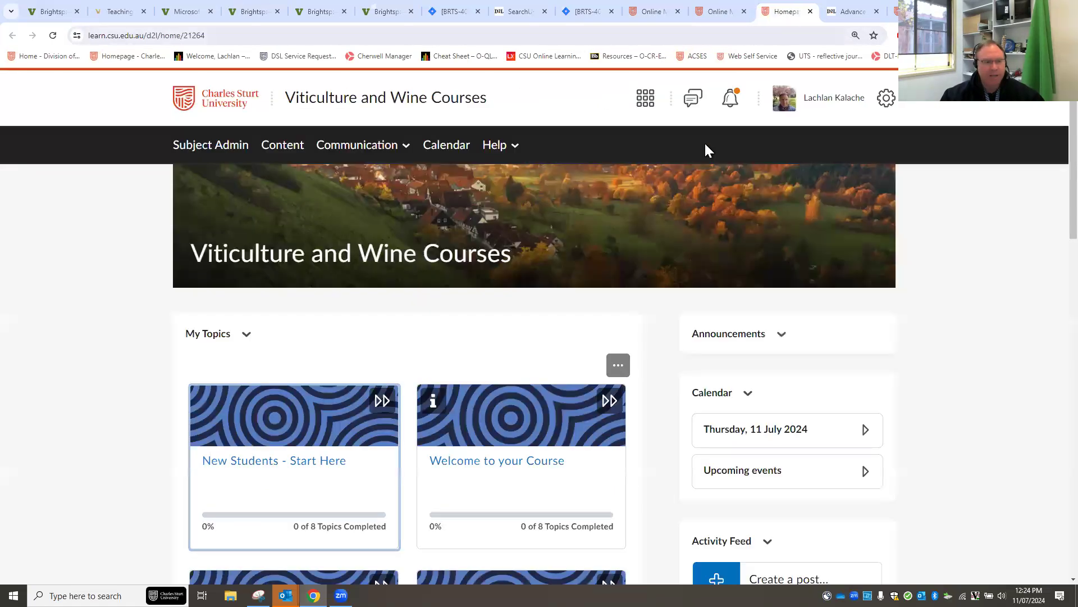
pyautogui.click(719, 11)
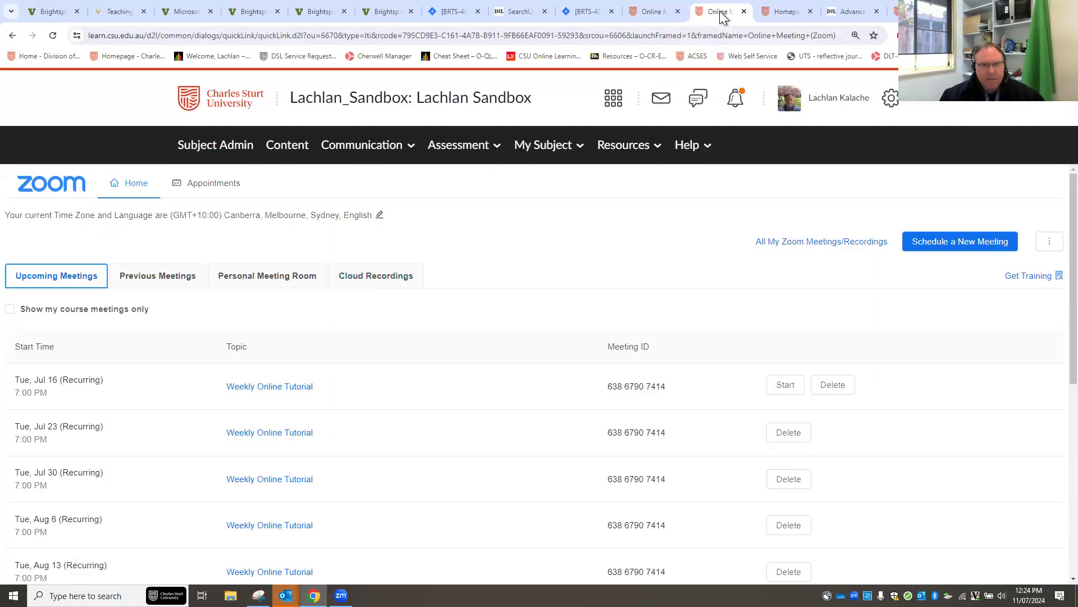
pyautogui.click(649, 15)
pyautogui.click(73, 90)
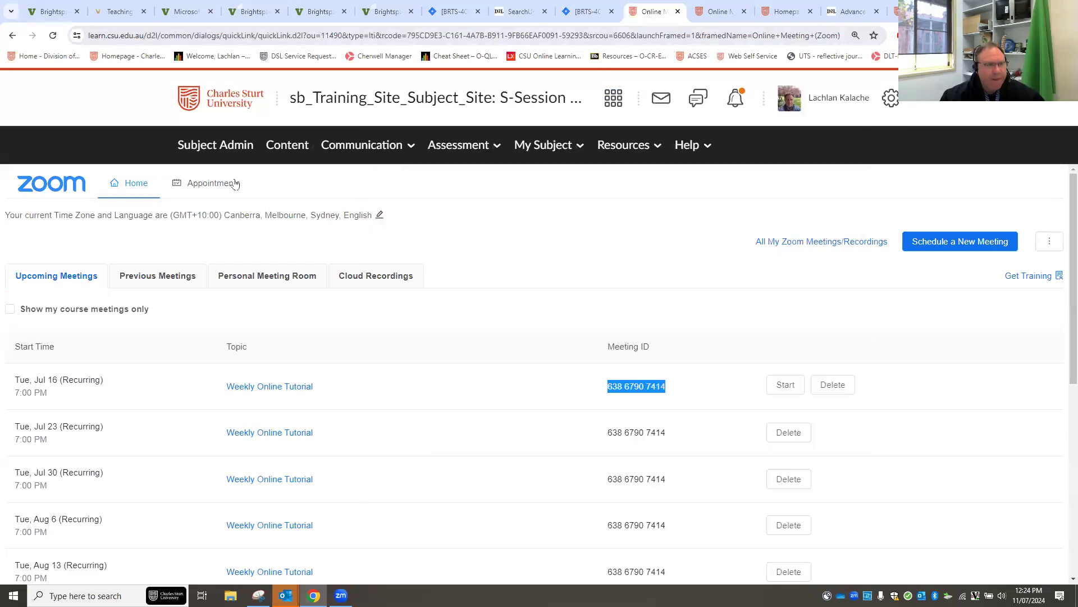
pyautogui.scroll(-2, 454, 355)
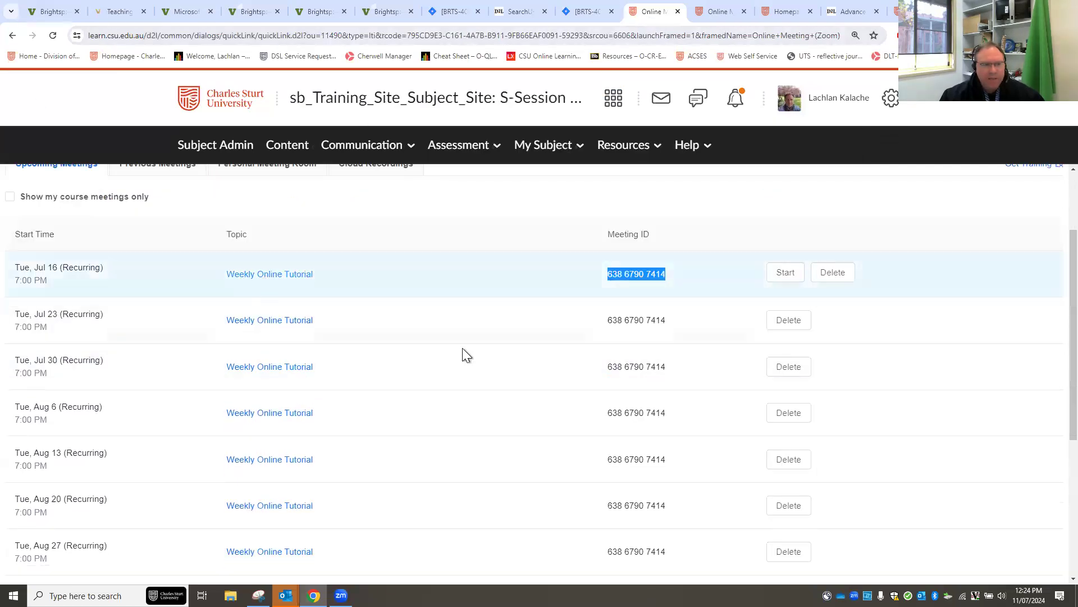
pyautogui.scroll(2, 501, 318)
pyautogui.click(457, 100)
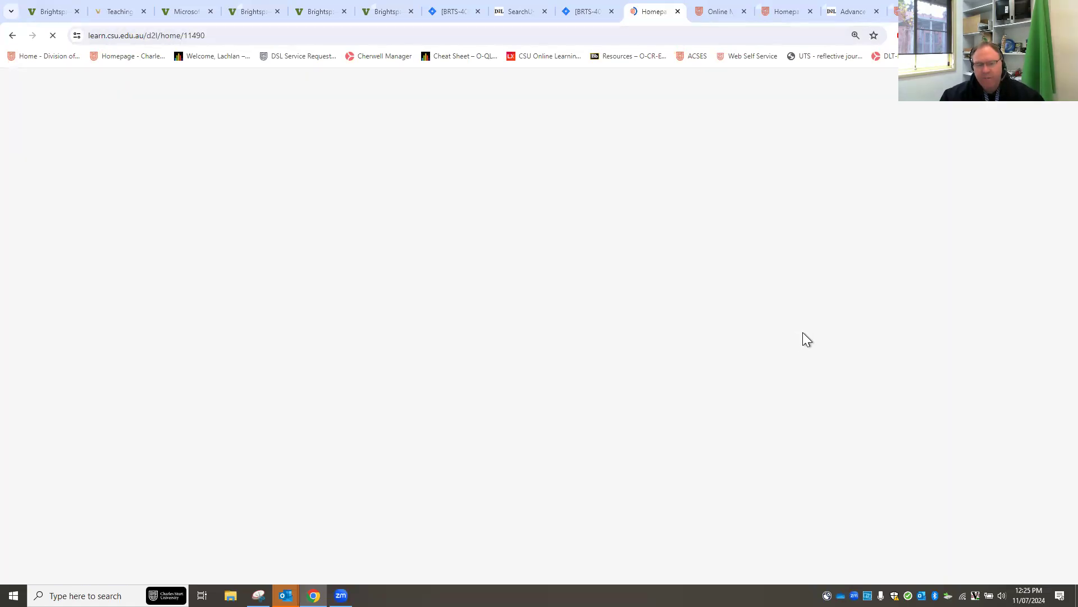
# Open the 16 July Weekly Online Tutorial (BD) event in the homepage Calendar widget.
pyautogui.scroll(-2, 820, 404)
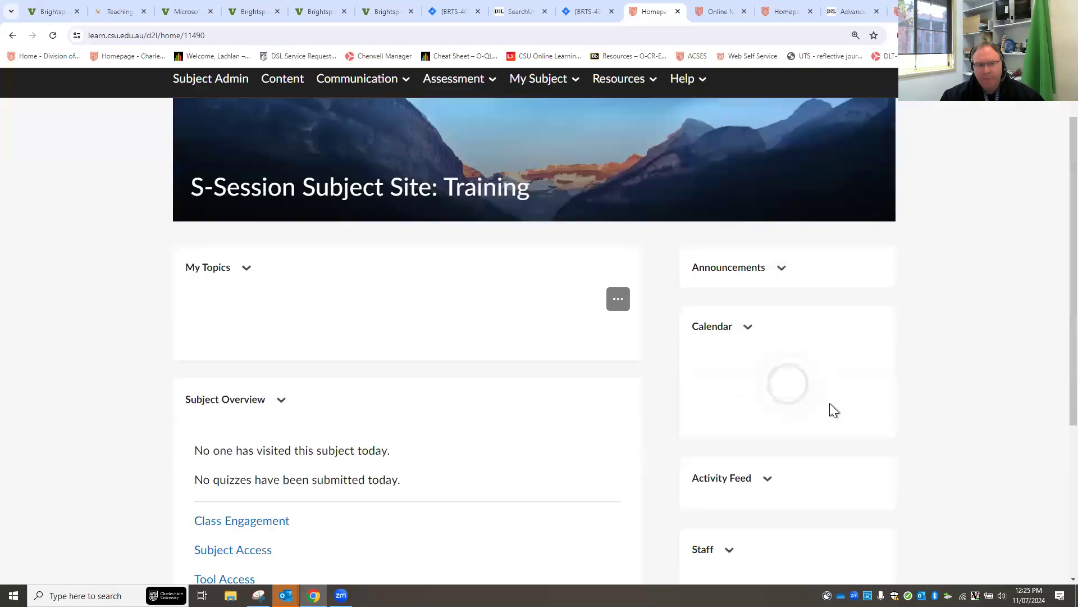
pyautogui.scroll(-2, 782, 375)
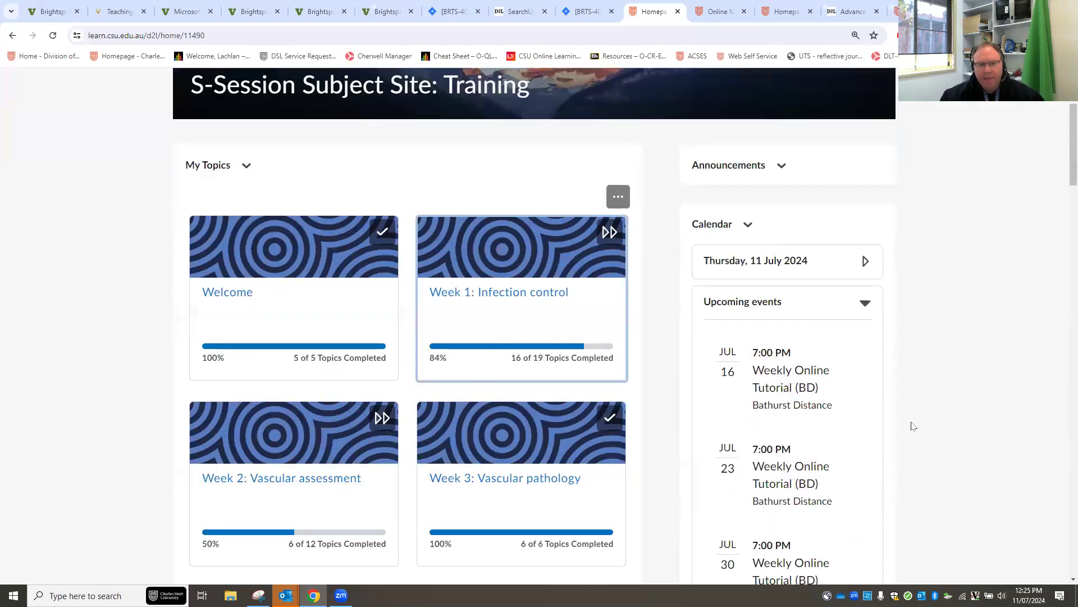
pyautogui.click(768, 332)
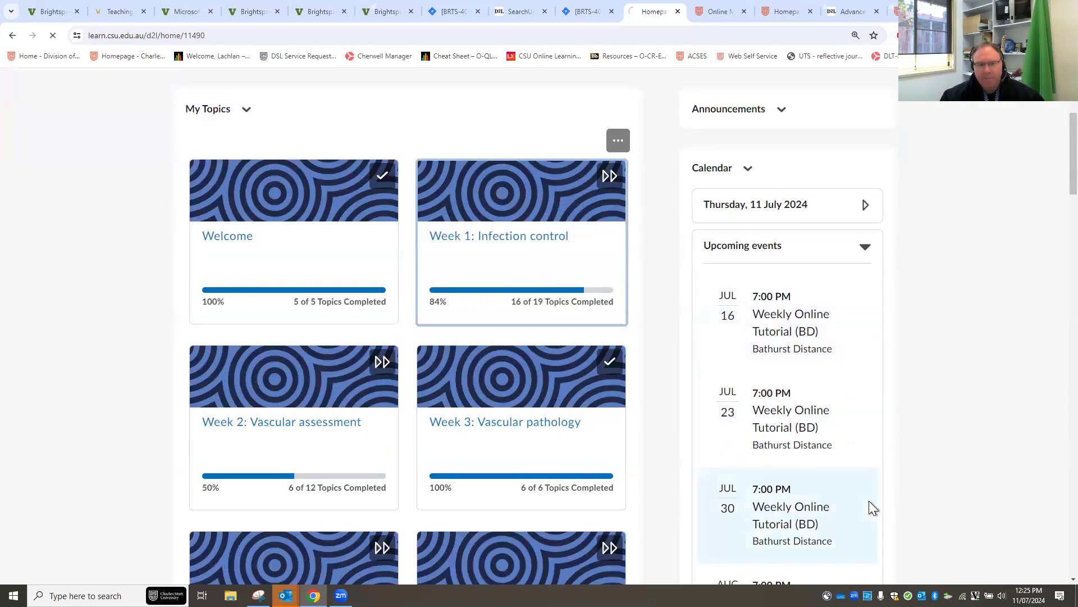